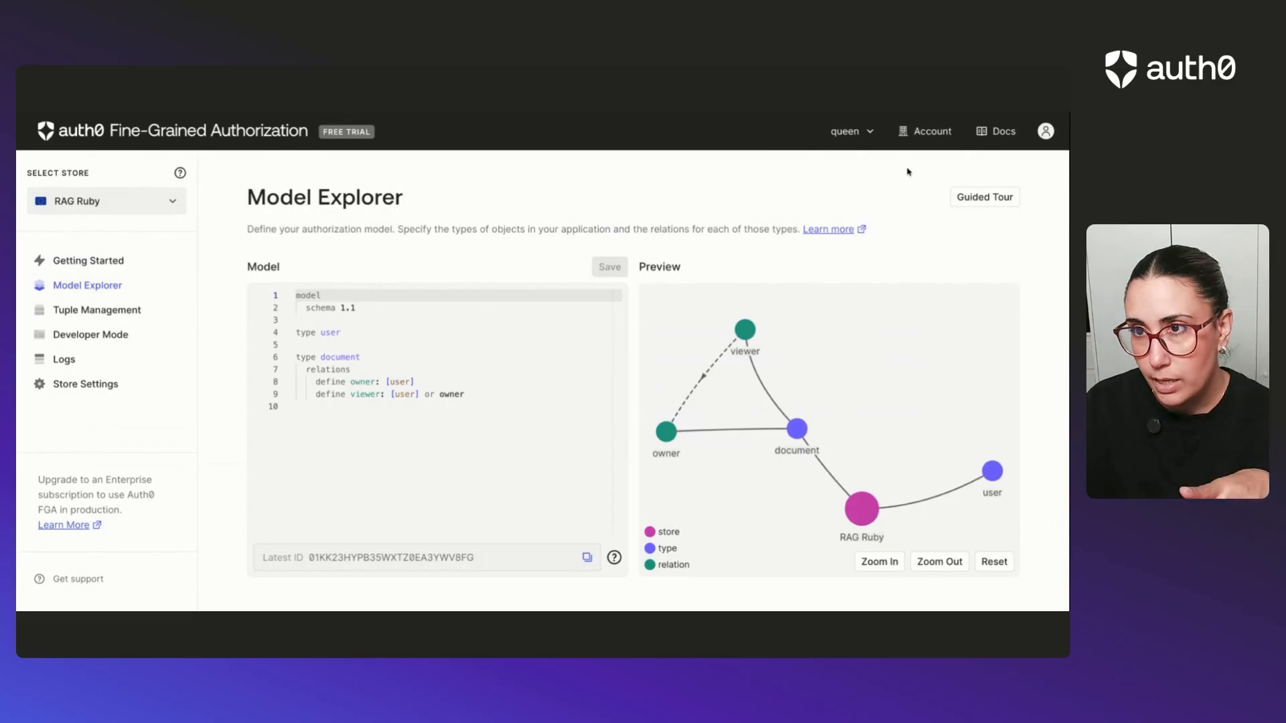
Open the account settings and go to the management of its groups.
click(928, 131)
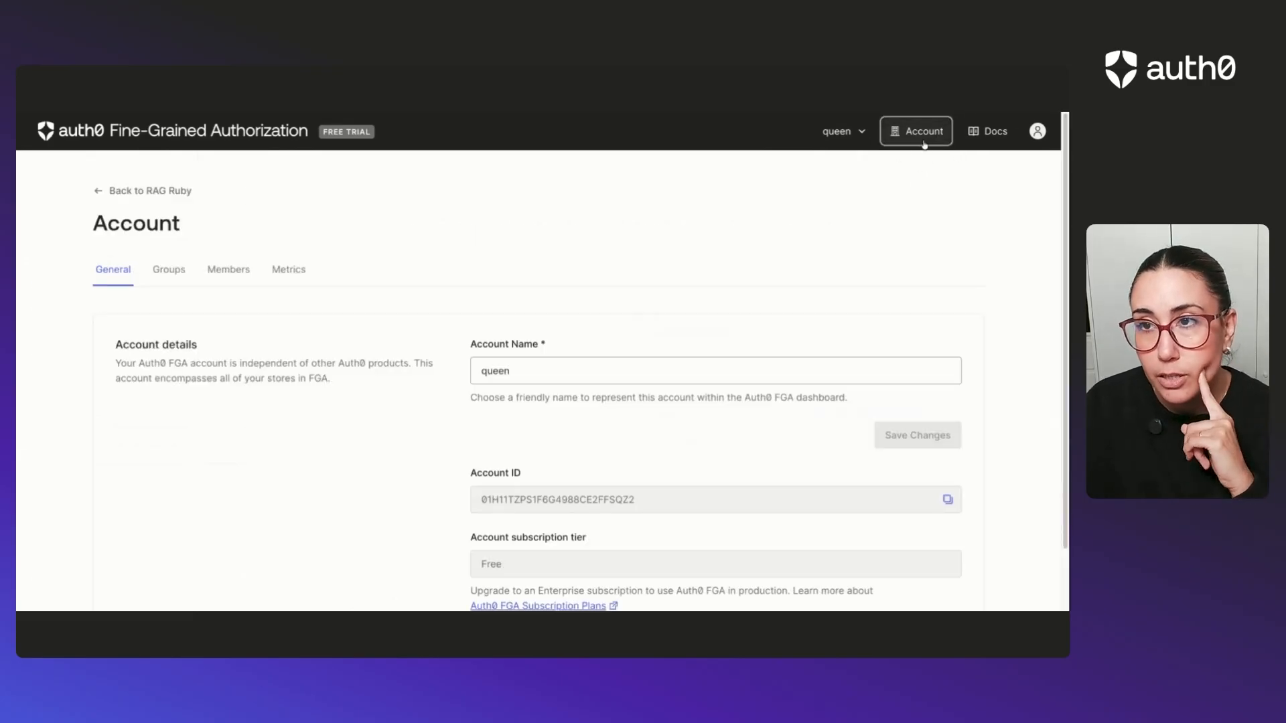
scroll(698, 252, down, 1)
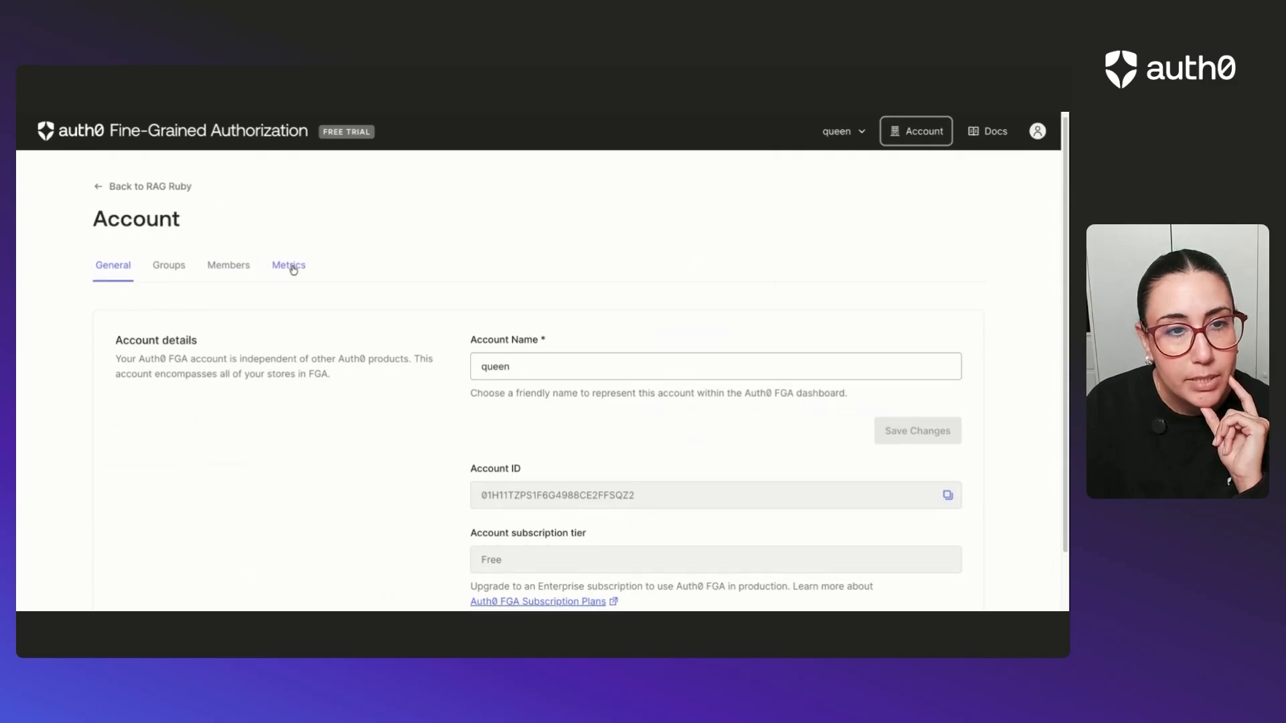
click(170, 270)
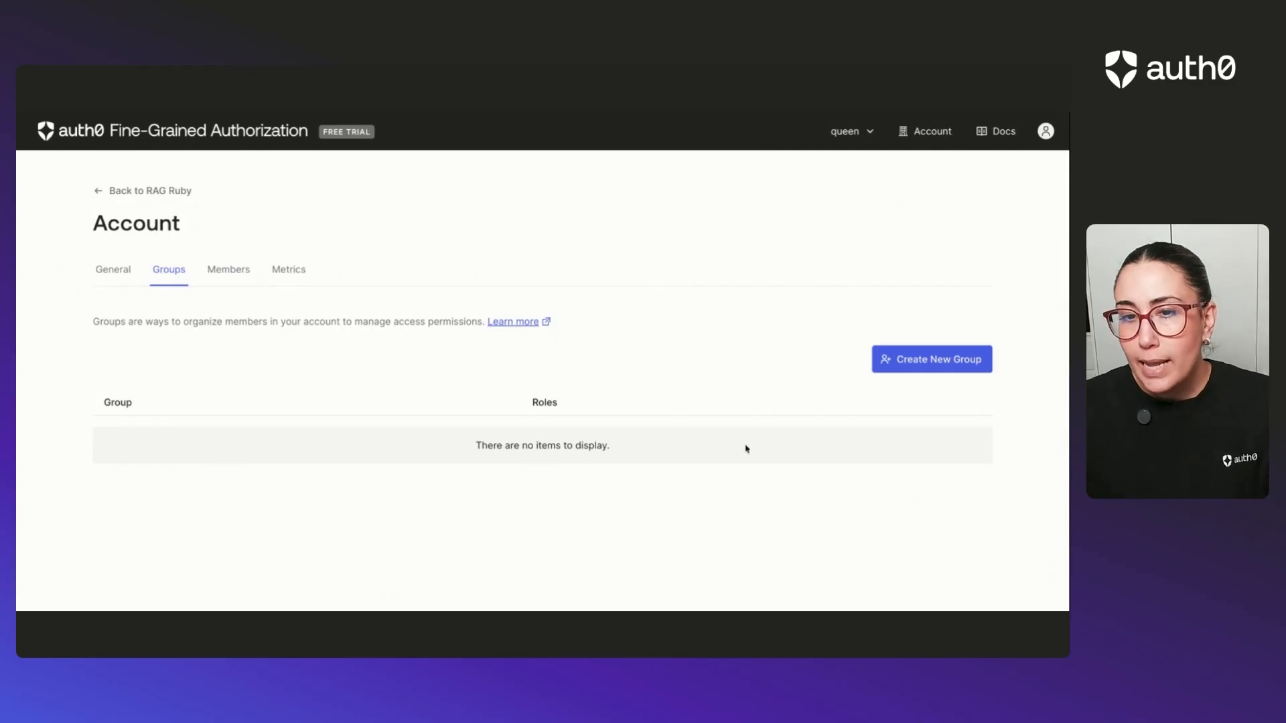
Create a group named "IT Team" with the description "IT team has access to almost everything" and the Group Manager role.
click(925, 365)
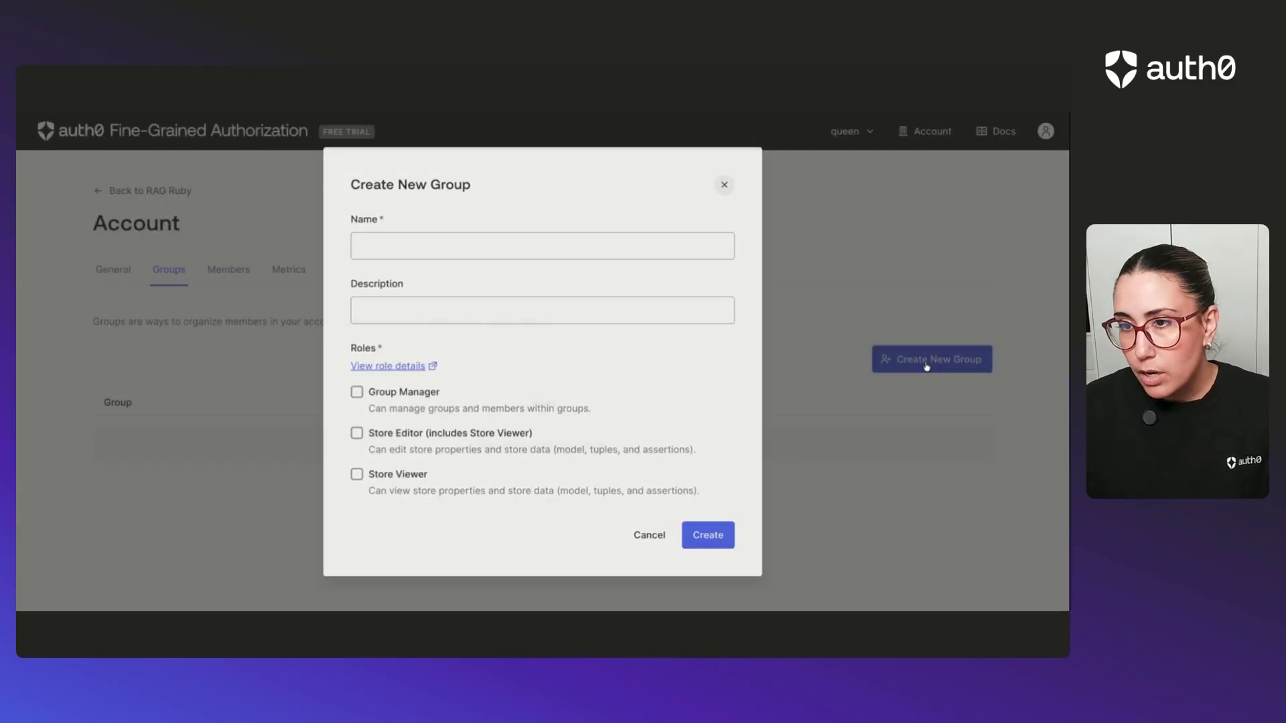
click(460, 247)
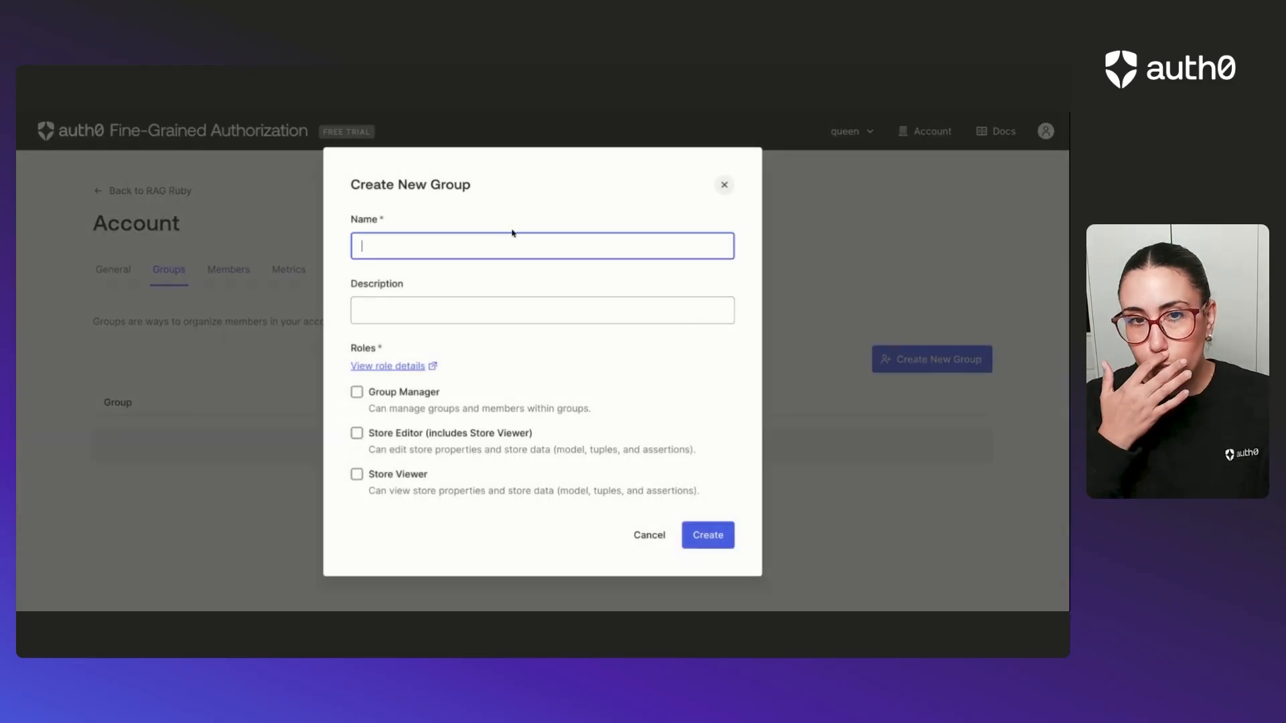
text(IT Team)
key(Tab)
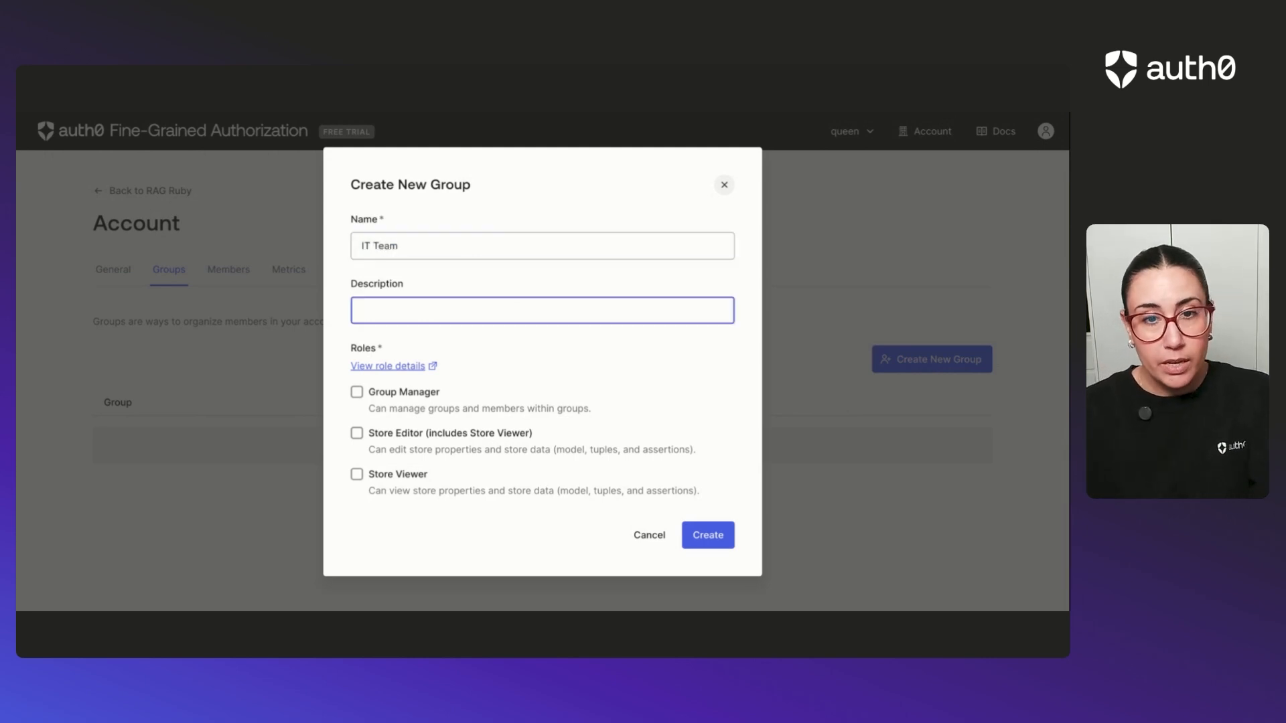
text(It team has a)
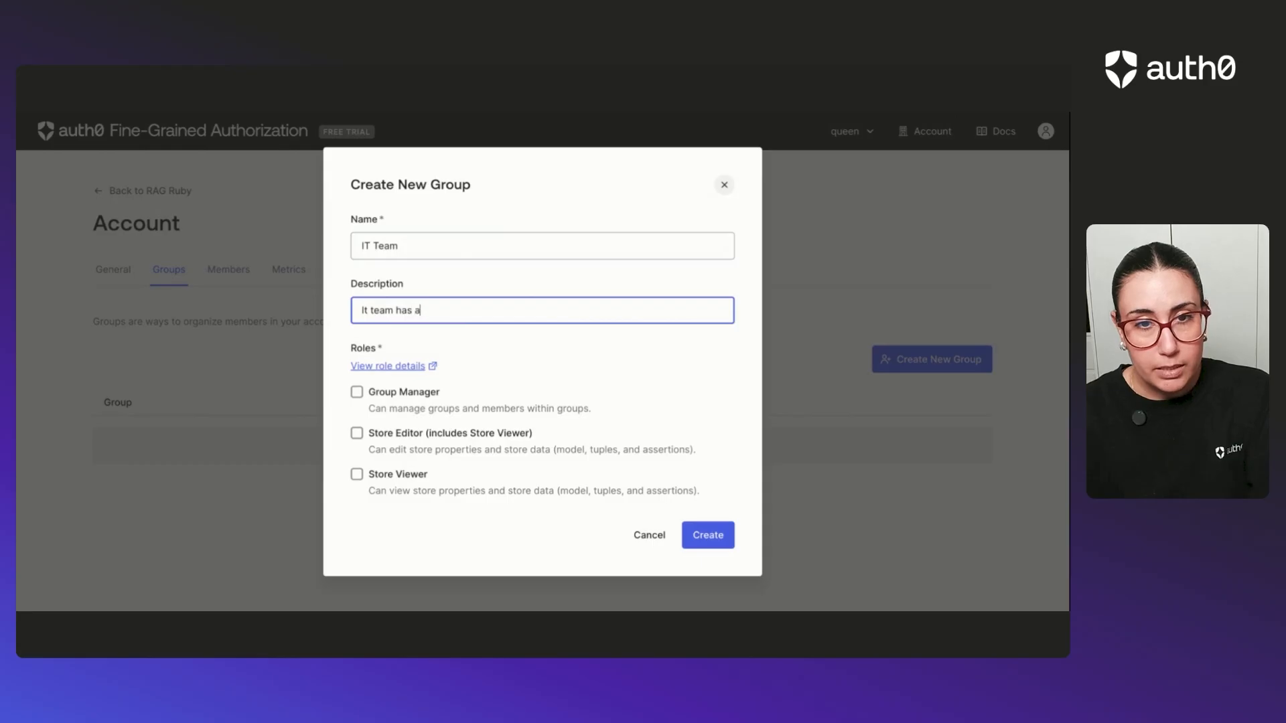
text(ccess to almos)
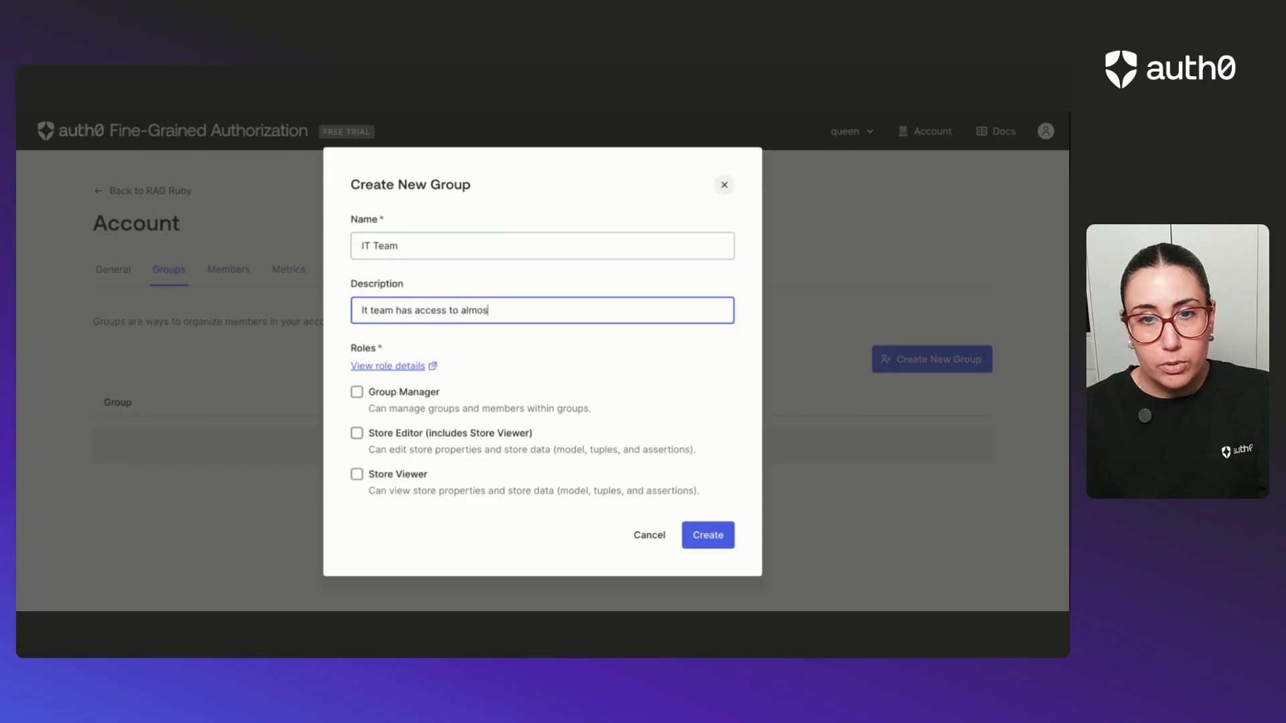
text(t everything)
click(362, 310)
key(BackSpace)
text(T)
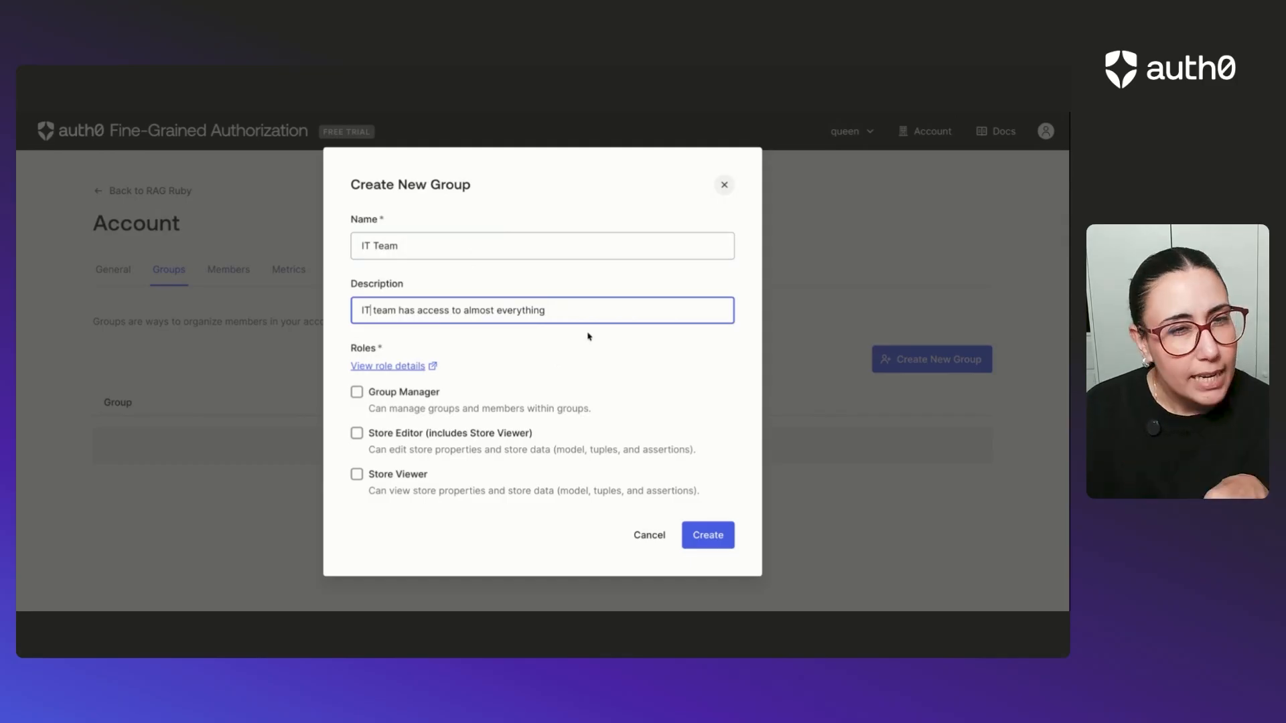
click(367, 398)
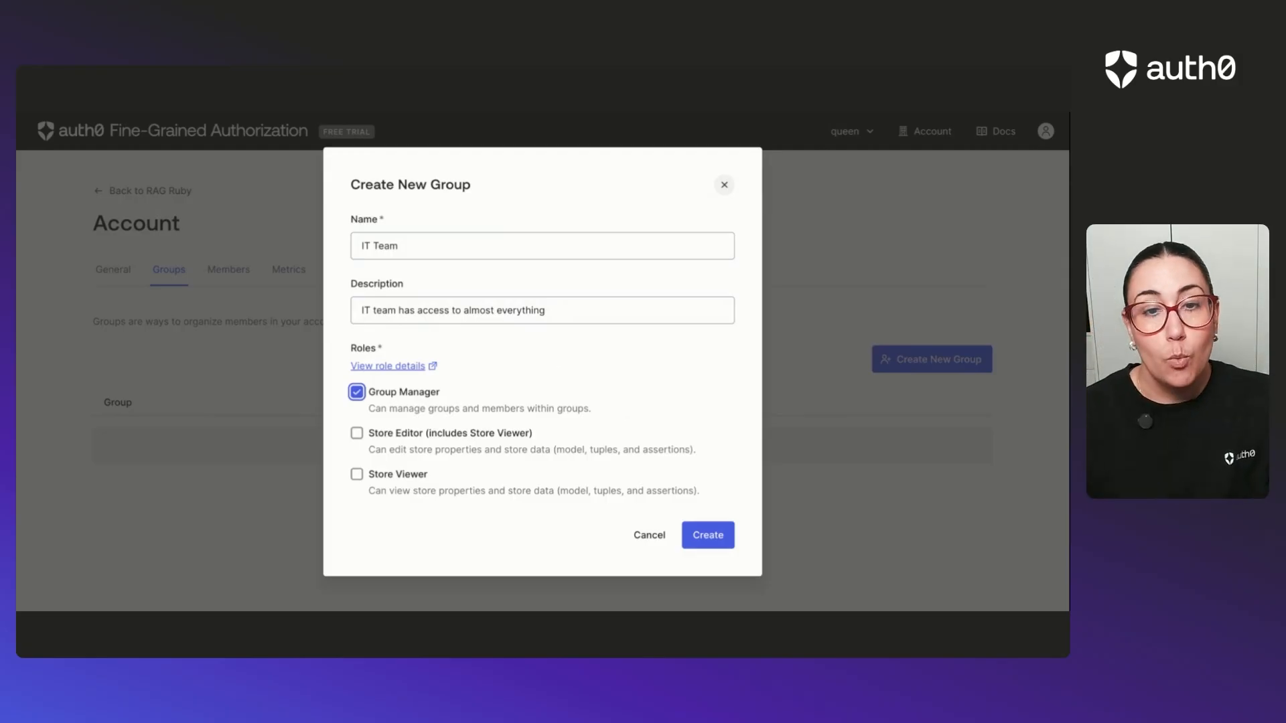
click(703, 540)
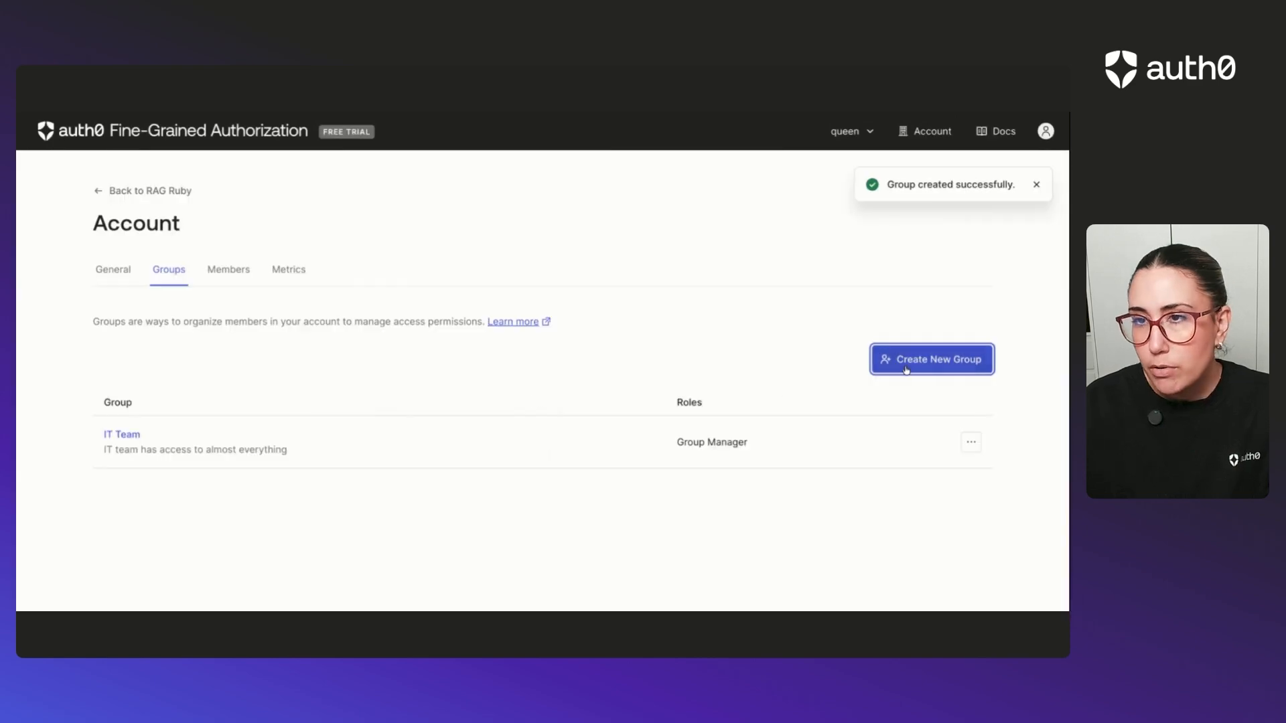
Start a new group named "Dev Team" with the description "Developer team can make some changes".
click(905, 365)
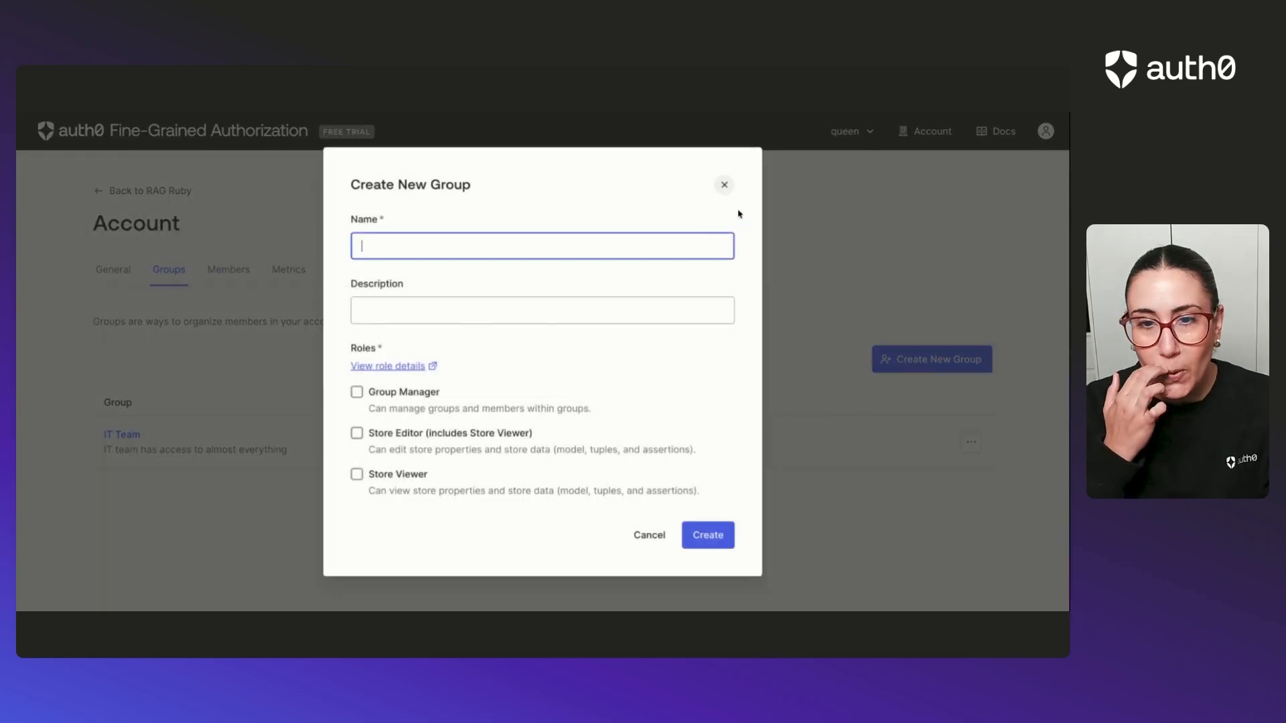
text(Dev Team)
key(Tab)
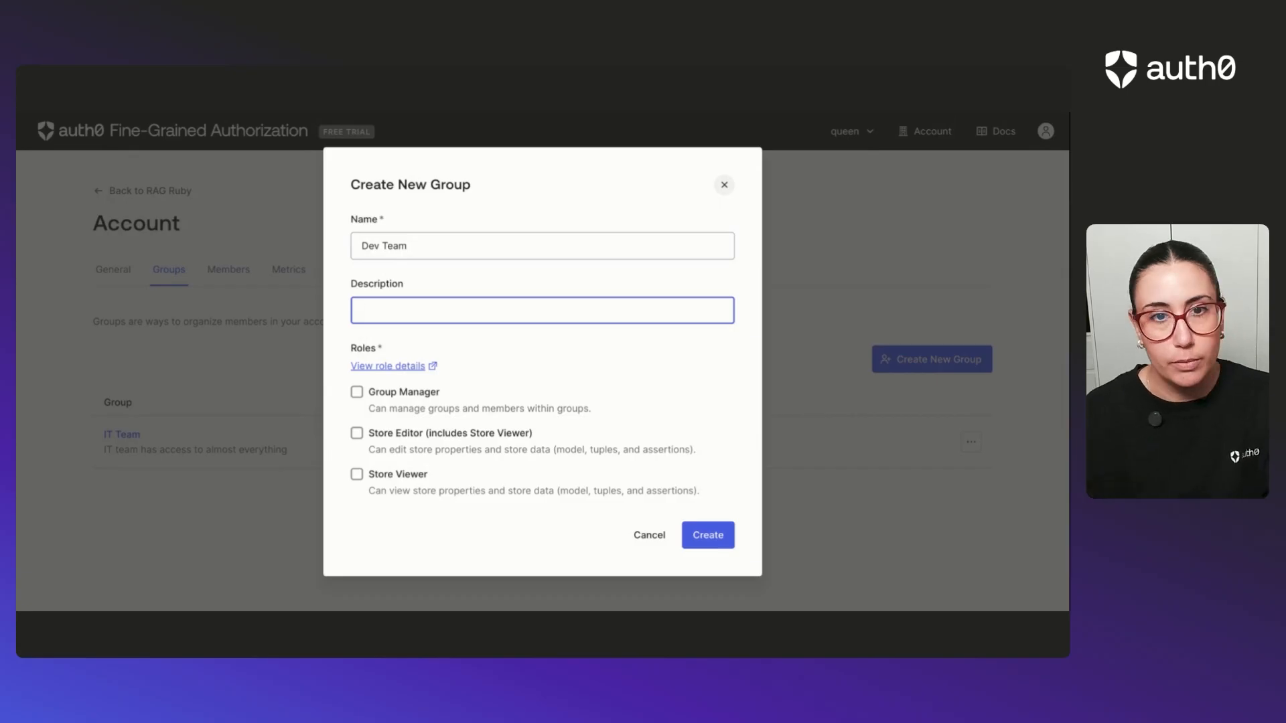
text(Developer te)
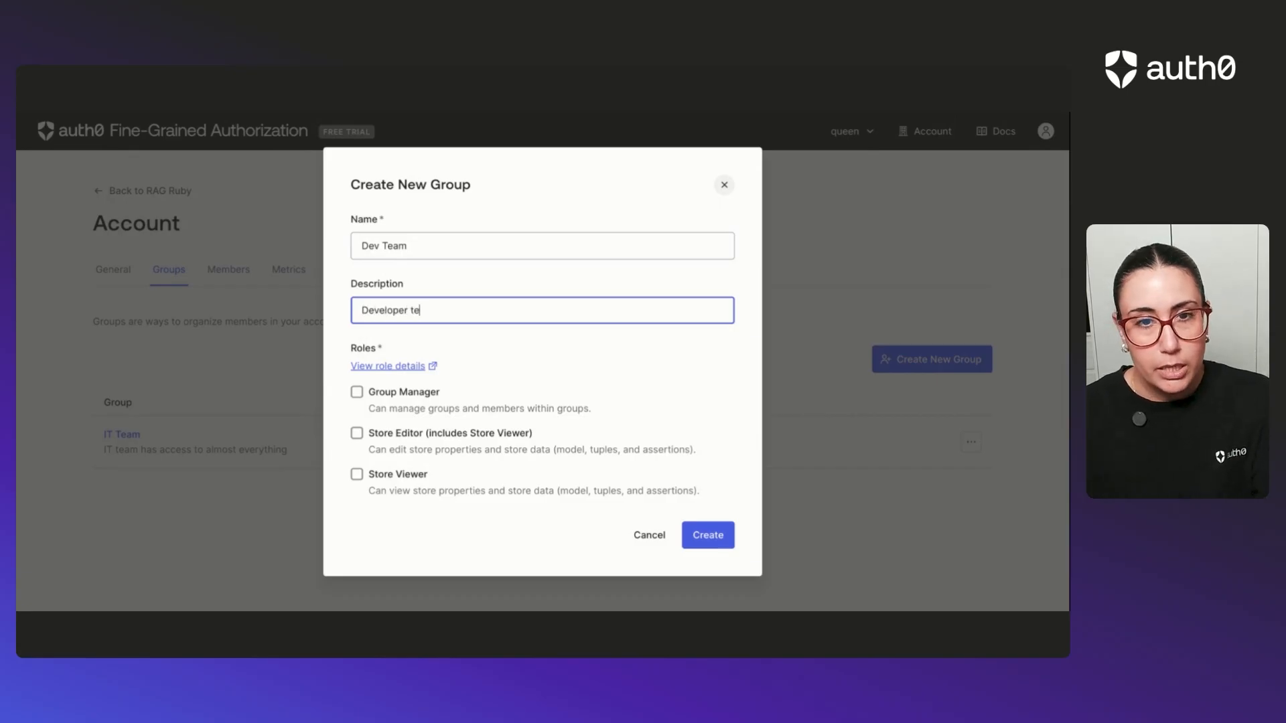
text(am can cmak)
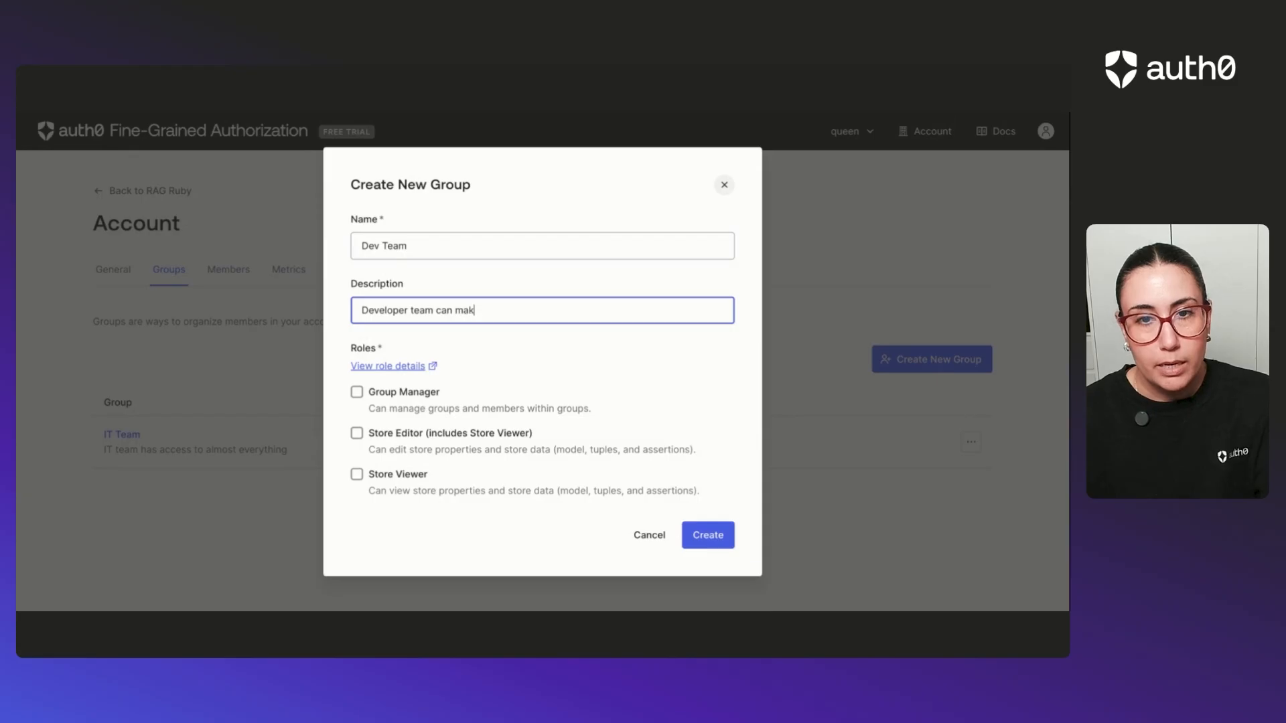
text(e some changes)
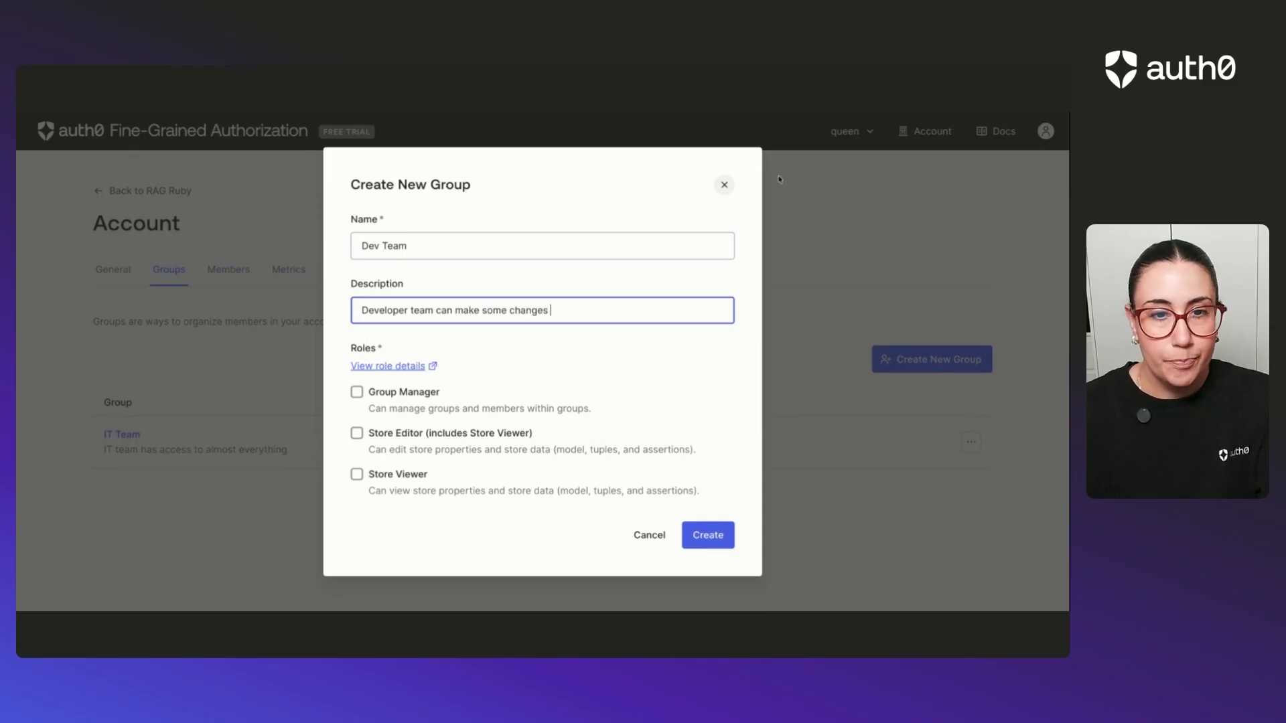
Give the Dev Team the Store Editor role for only the RAG Ruby store and create the group.
click(358, 434)
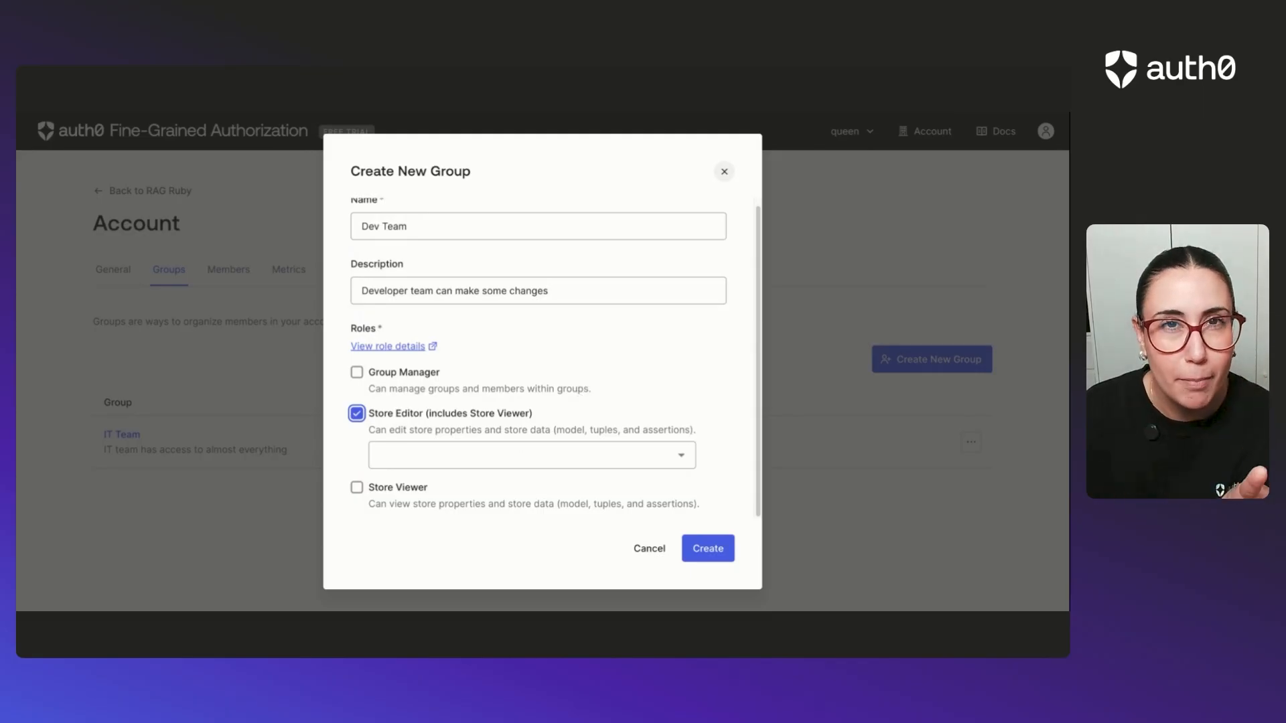
click(610, 460)
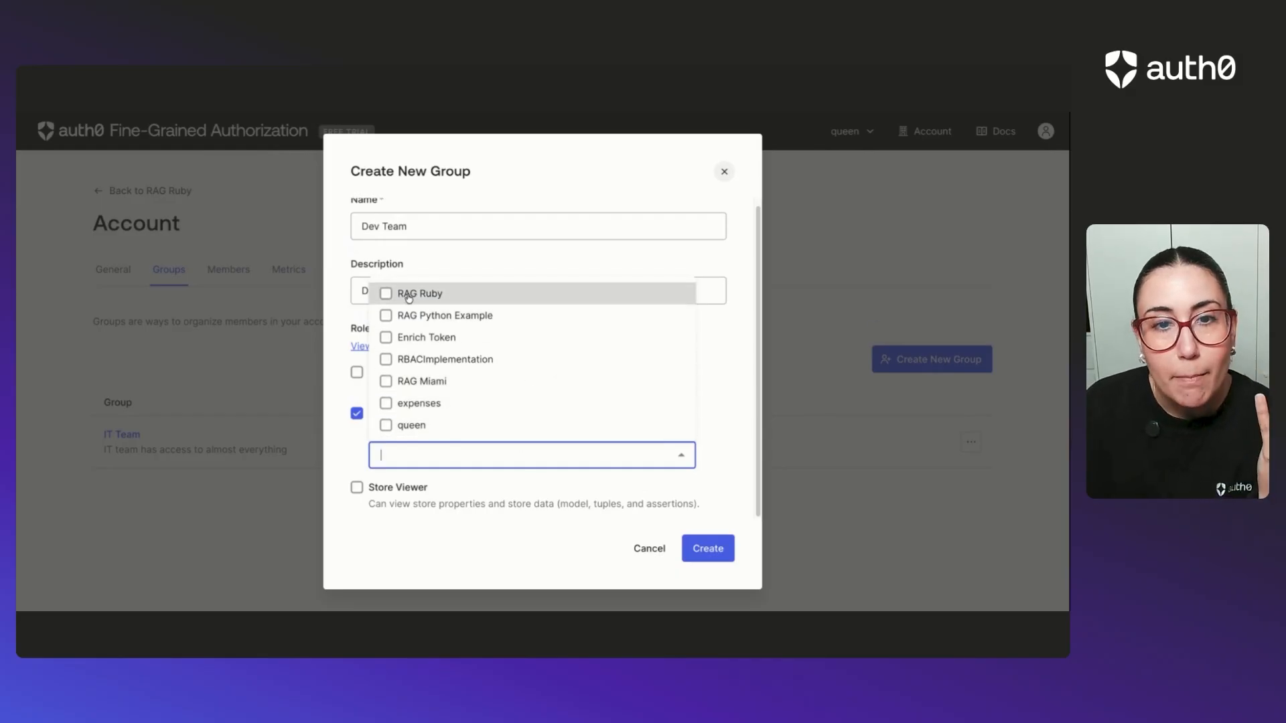
click(386, 295)
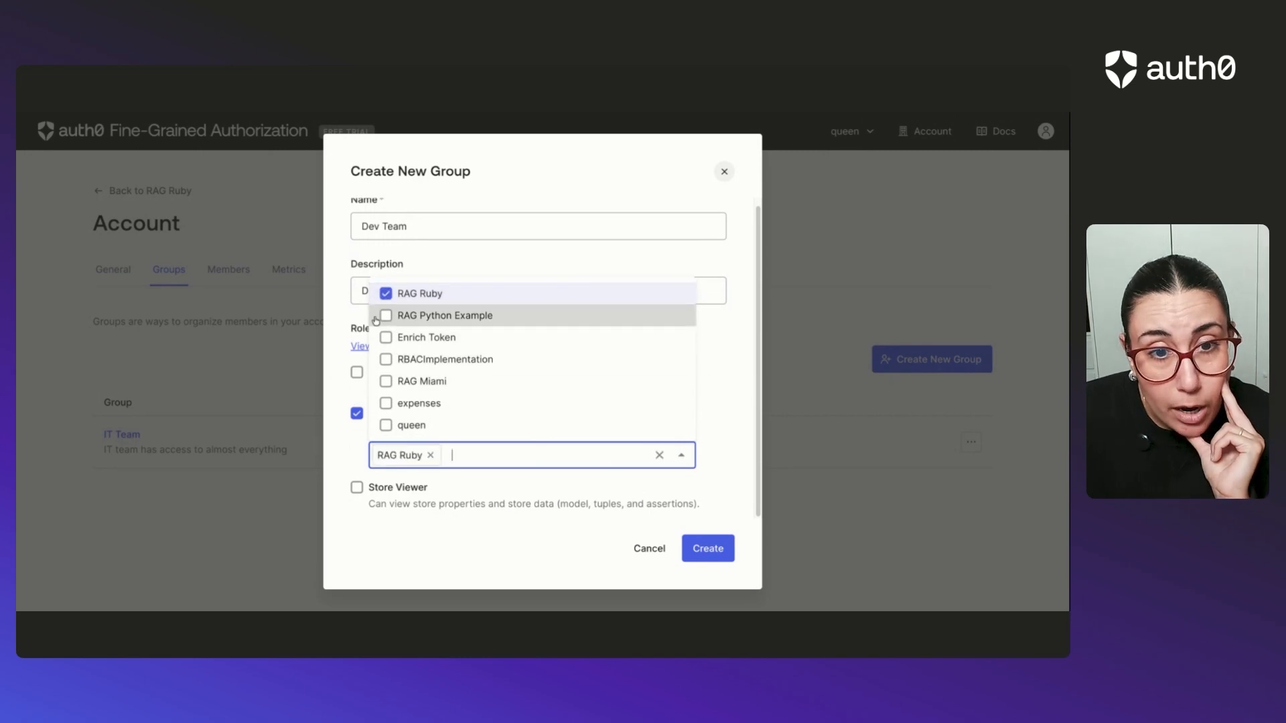
click(386, 360)
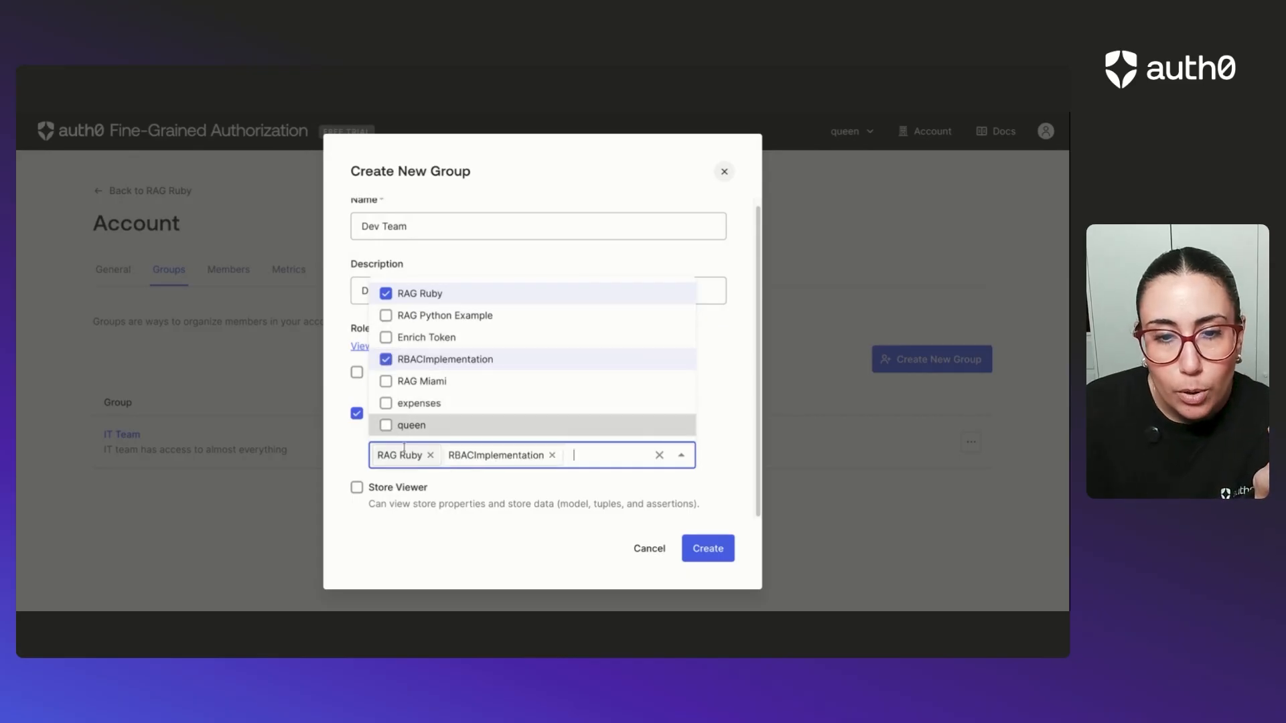
click(552, 455)
click(721, 404)
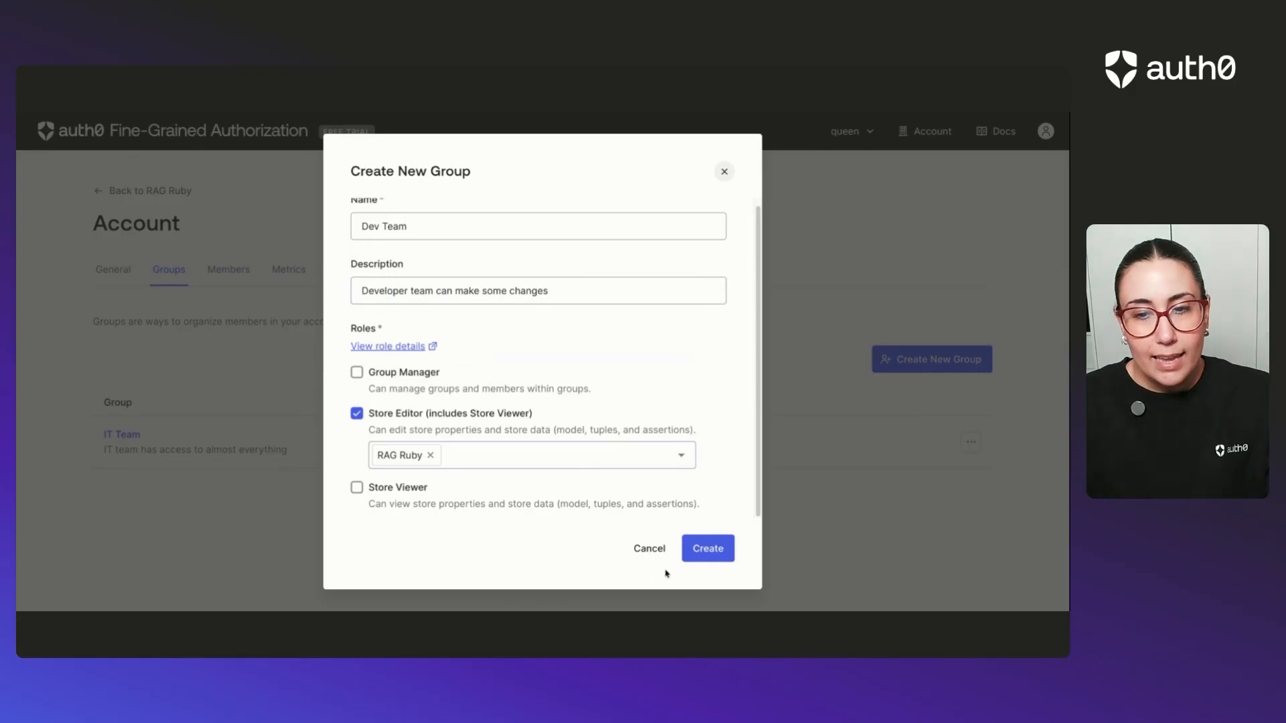
click(706, 547)
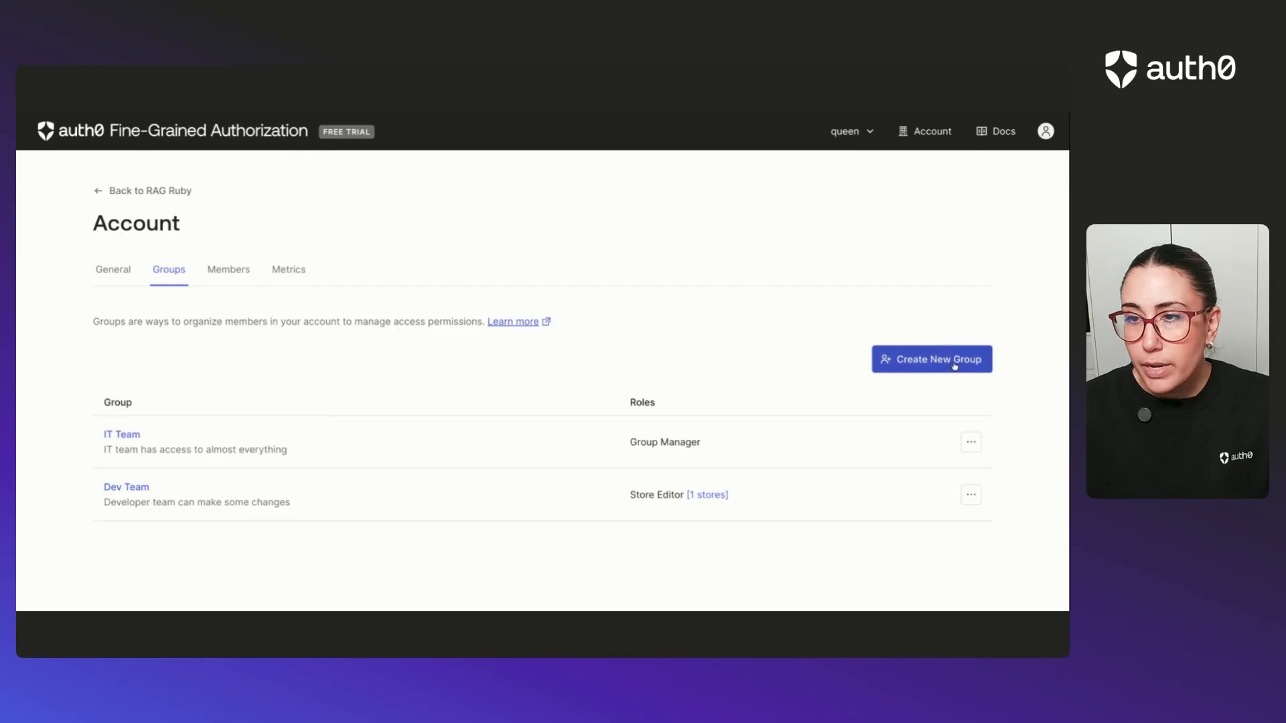
Start a new group named "Support Team" with the description "Support team does support".
click(953, 357)
click(473, 252)
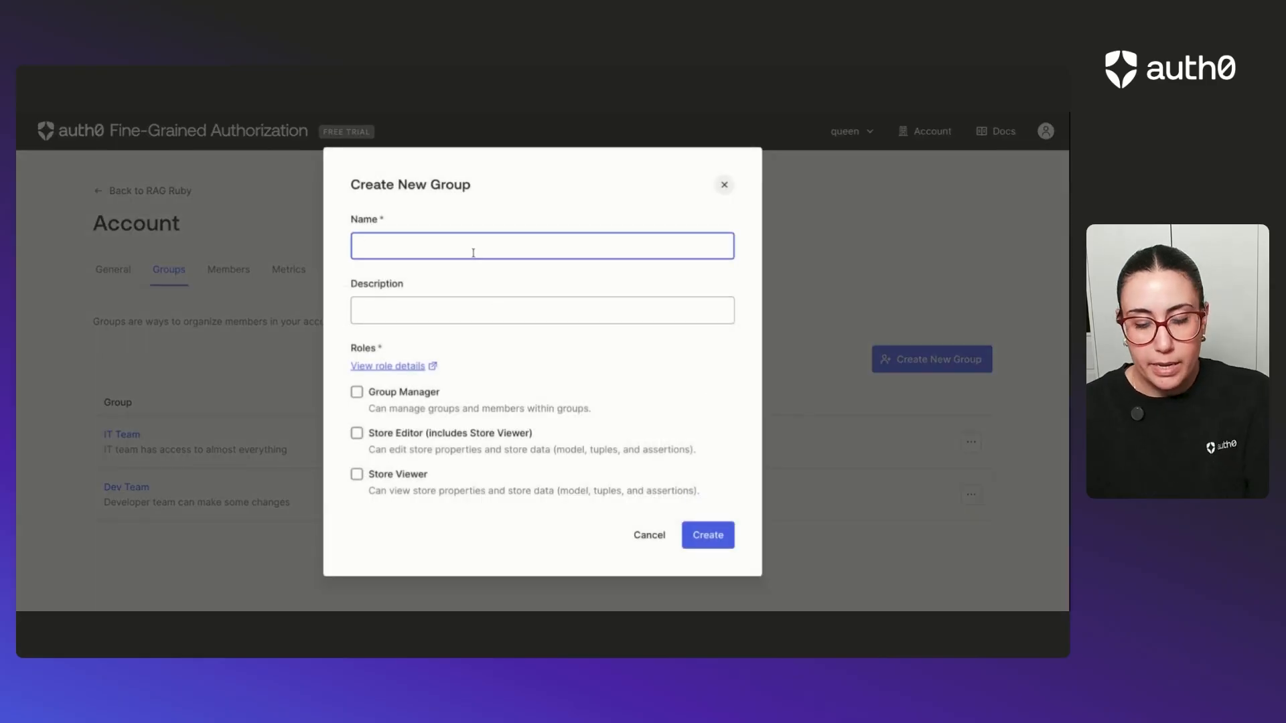
text(Supop)
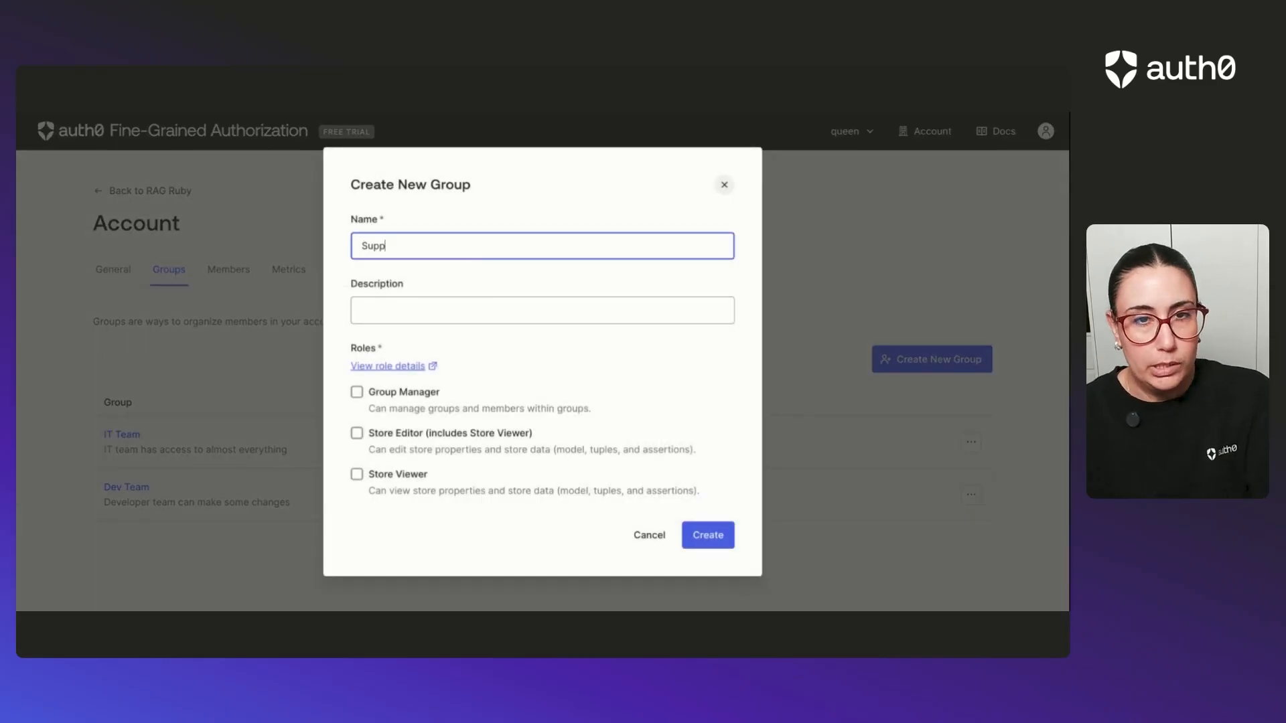
text(rt Team)
key(Tab)
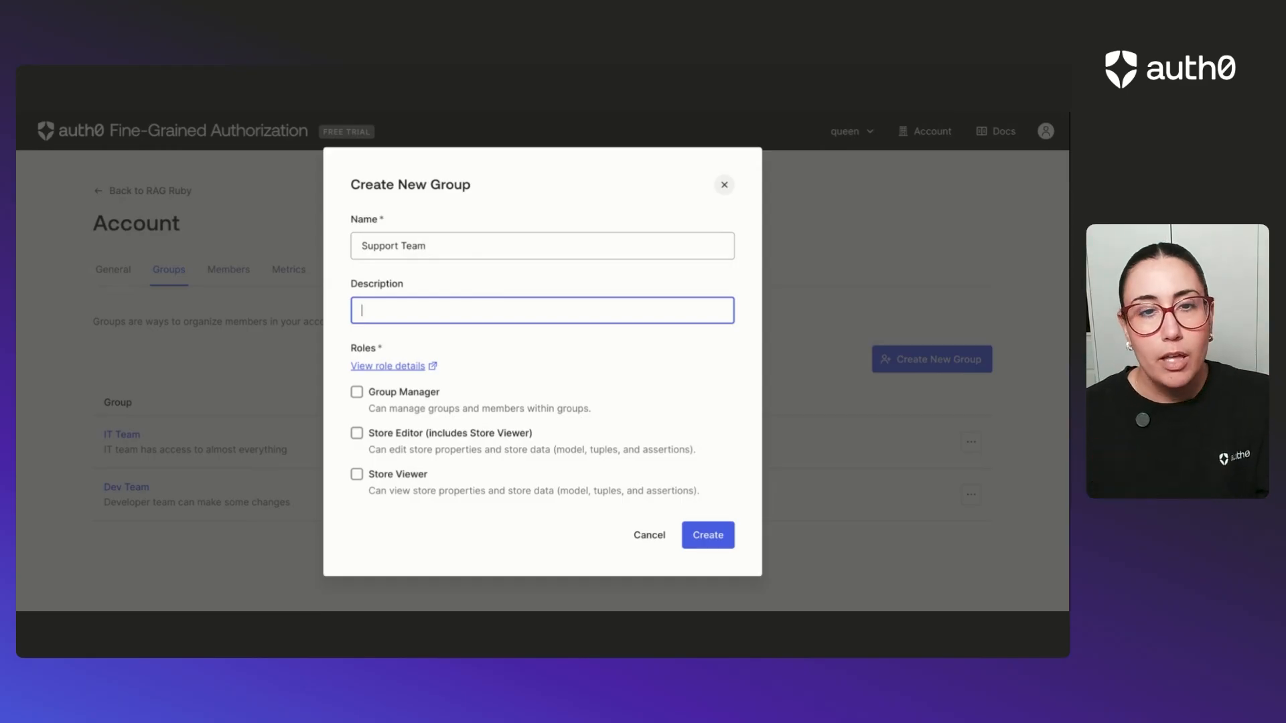
text(upport team does support)
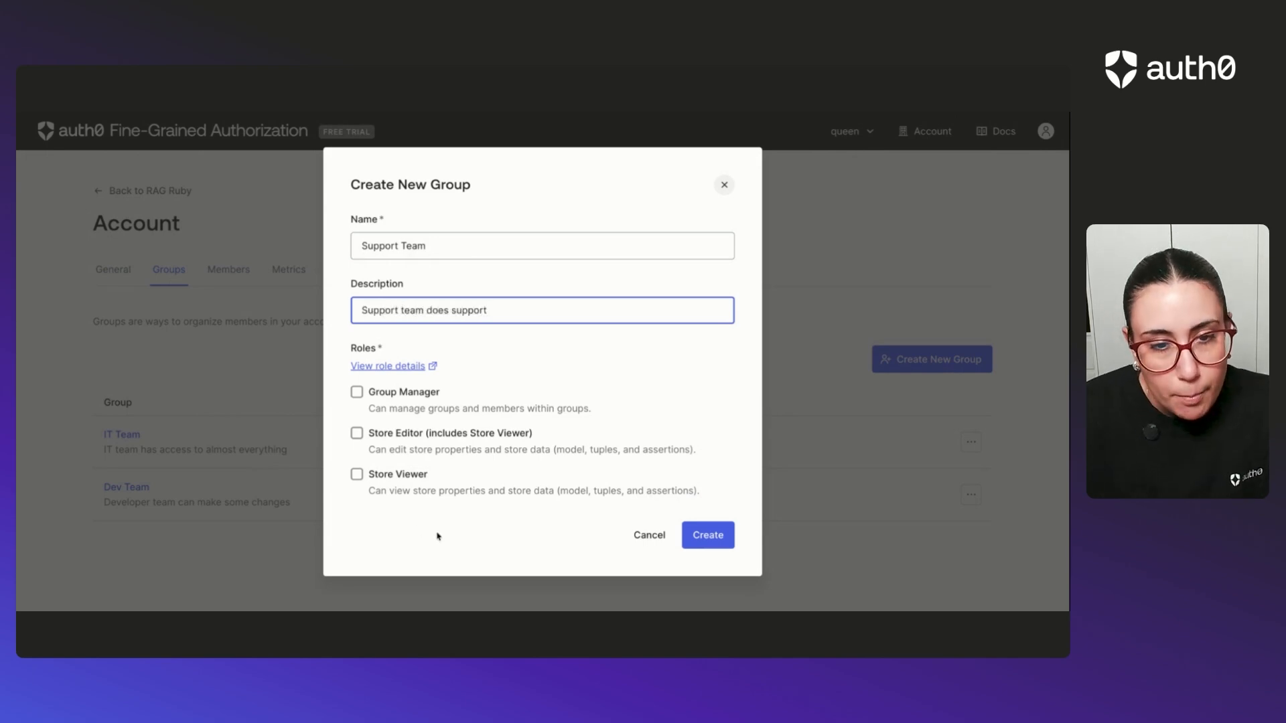
Give the Support Team the Store Viewer role for the RAG Ruby store and create the group.
click(367, 482)
click(378, 477)
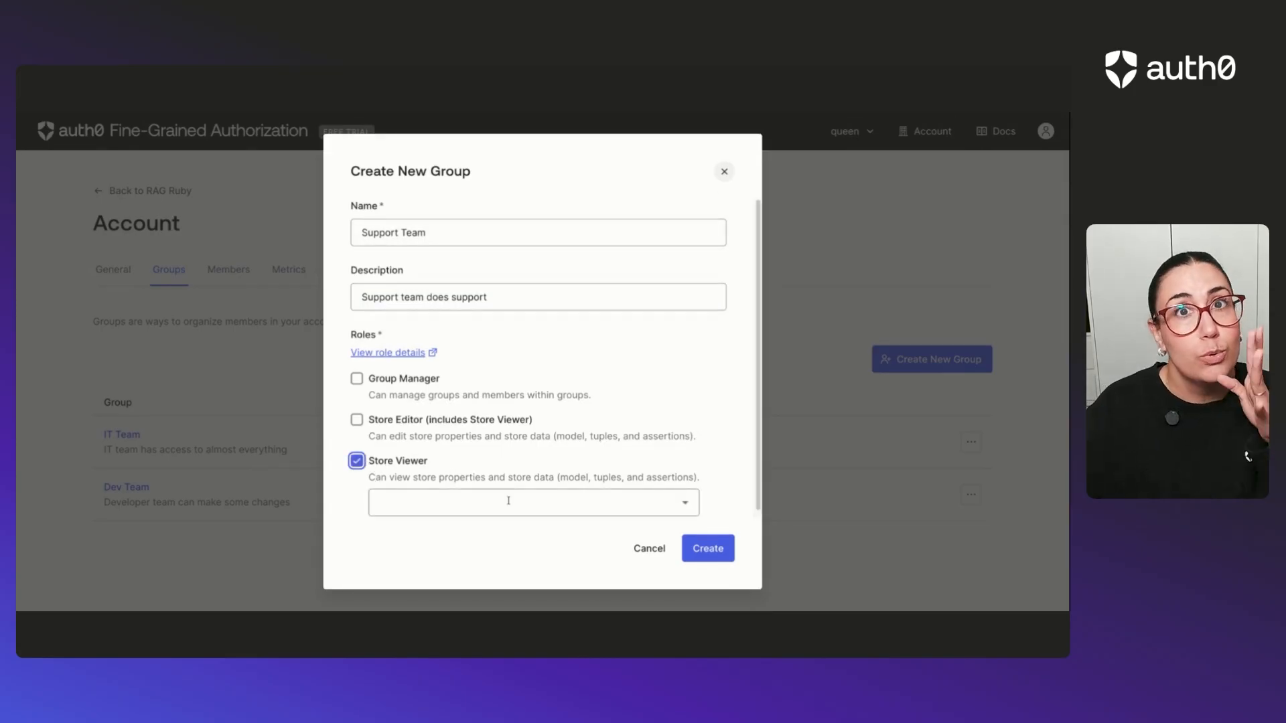
click(536, 502)
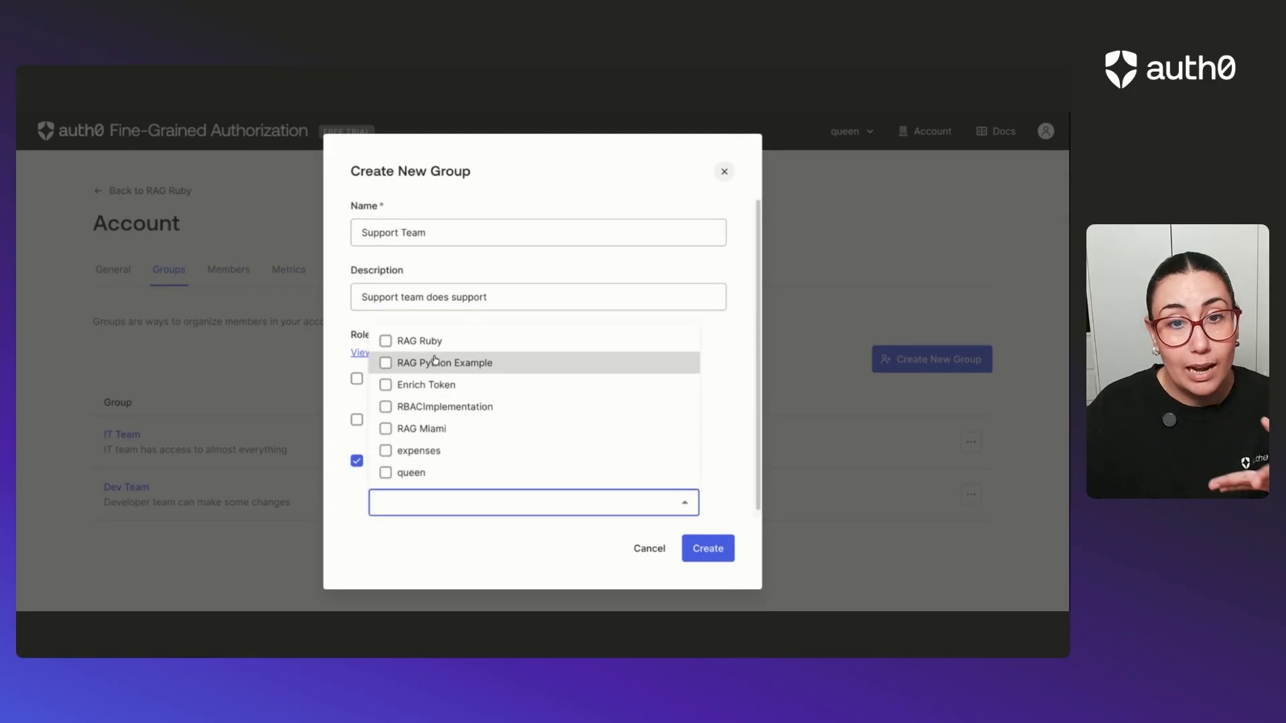
click(389, 341)
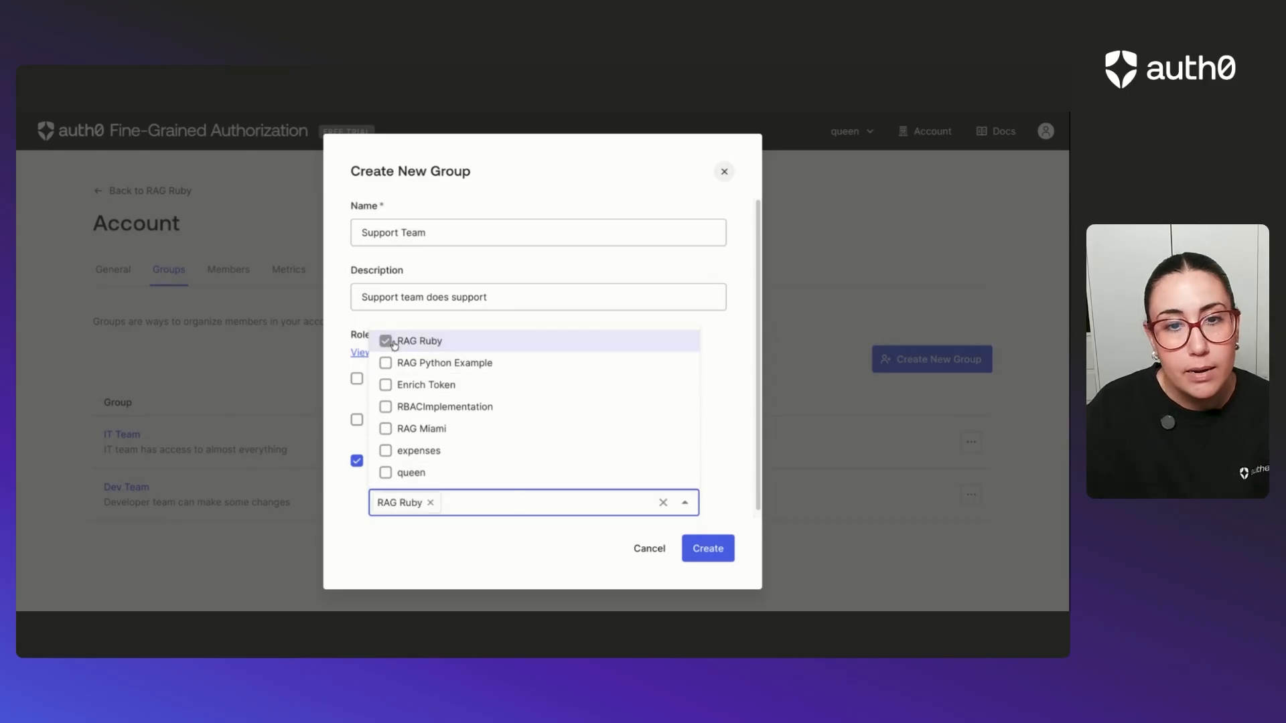
click(539, 556)
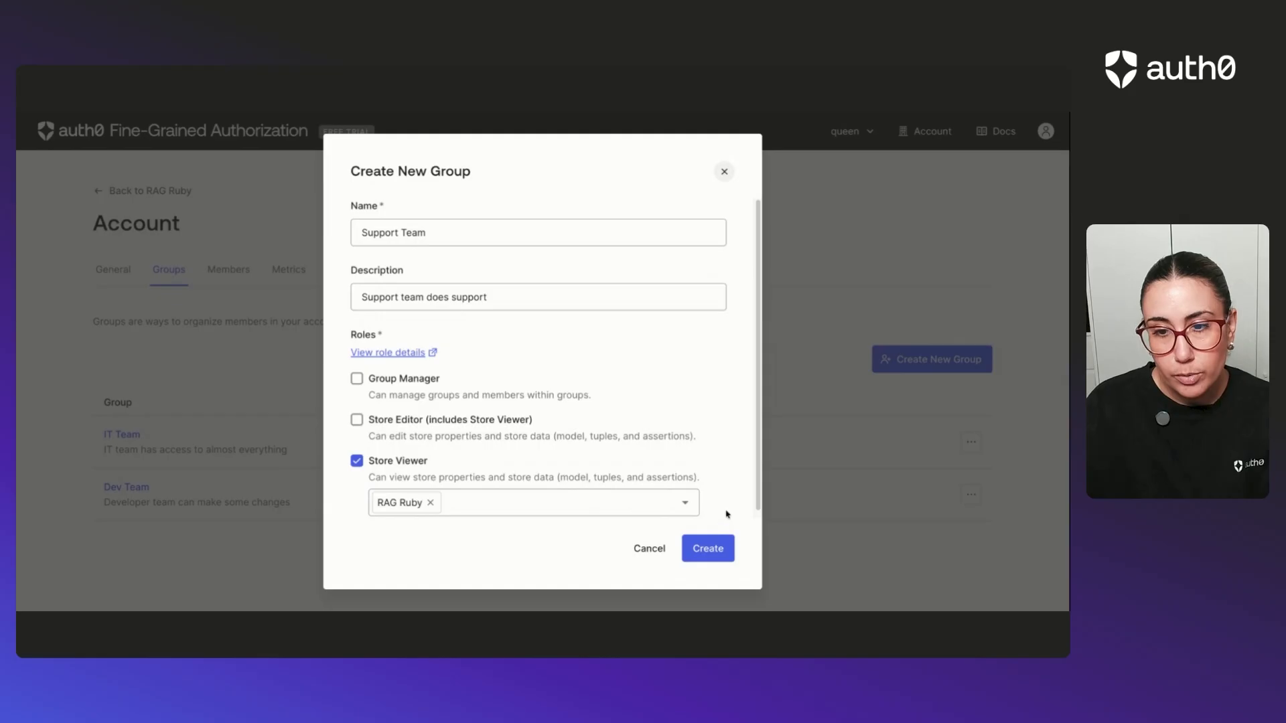
click(696, 556)
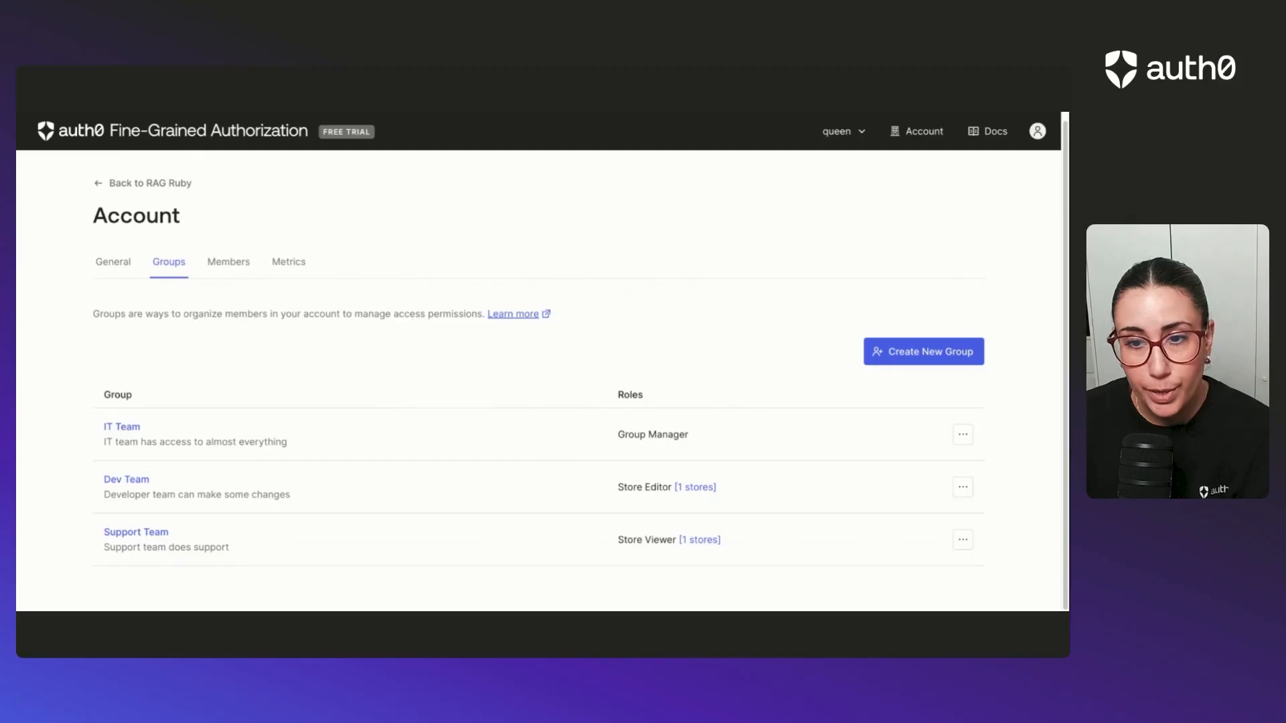
Review the account's members and their group assignments, and return to the list of groups.
click(228, 267)
scroll(683, 369, down, 1)
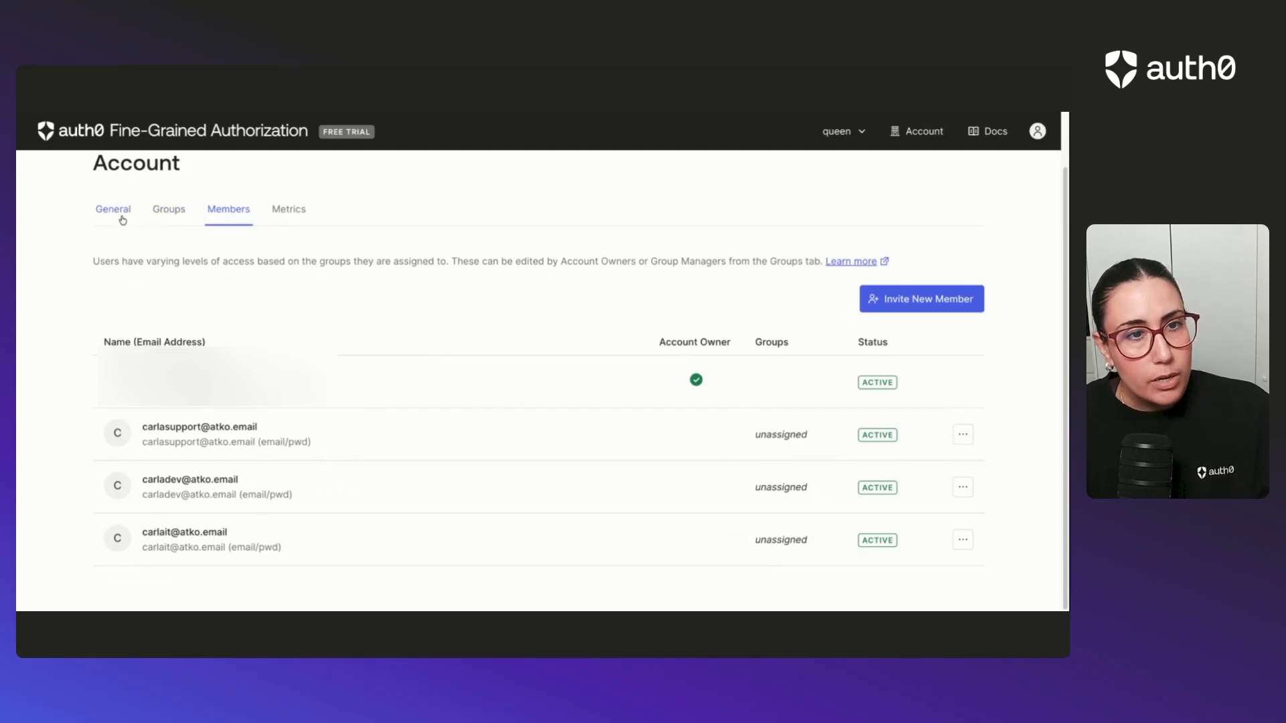
click(172, 210)
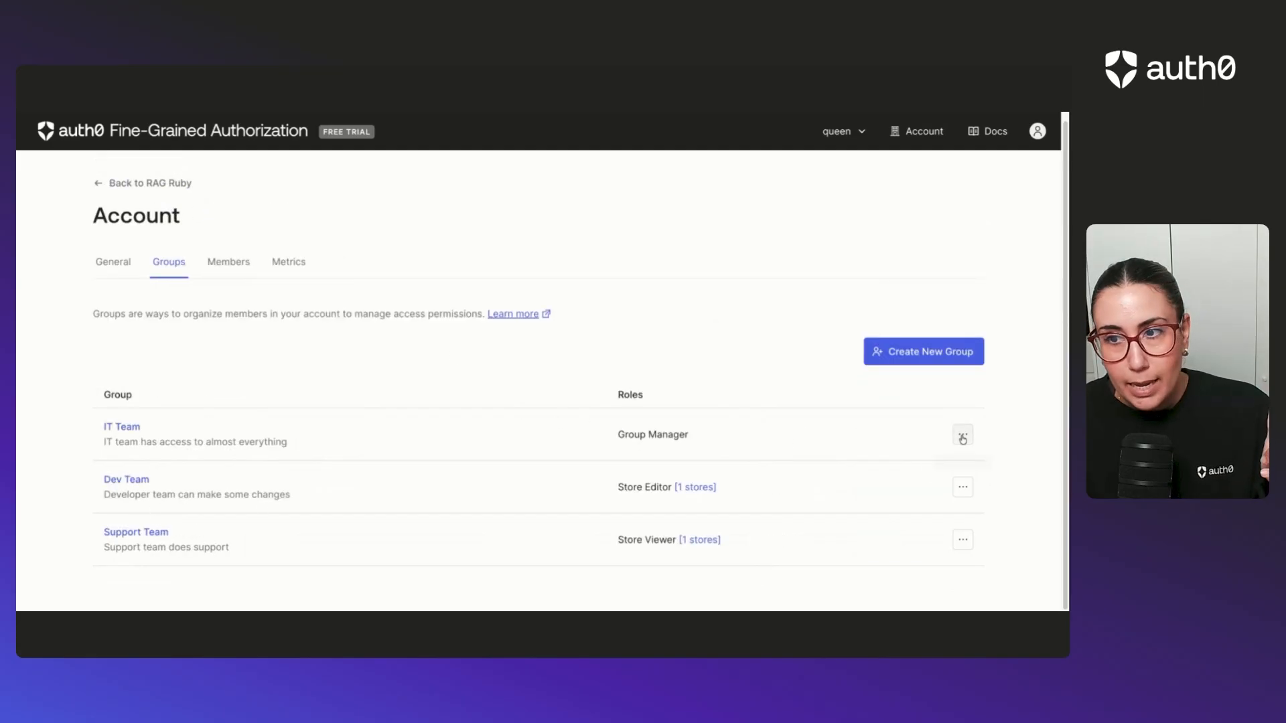
Open the IT Team group and add a member to it.
click(130, 432)
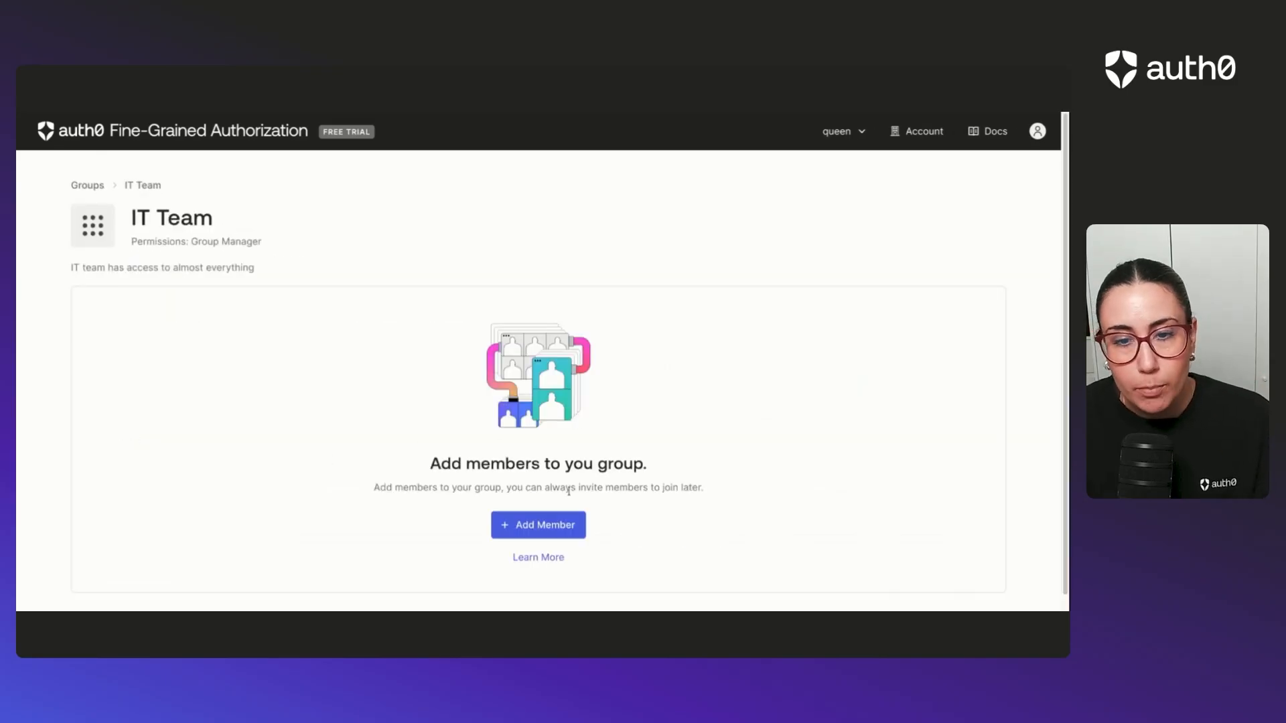
click(538, 525)
click(487, 443)
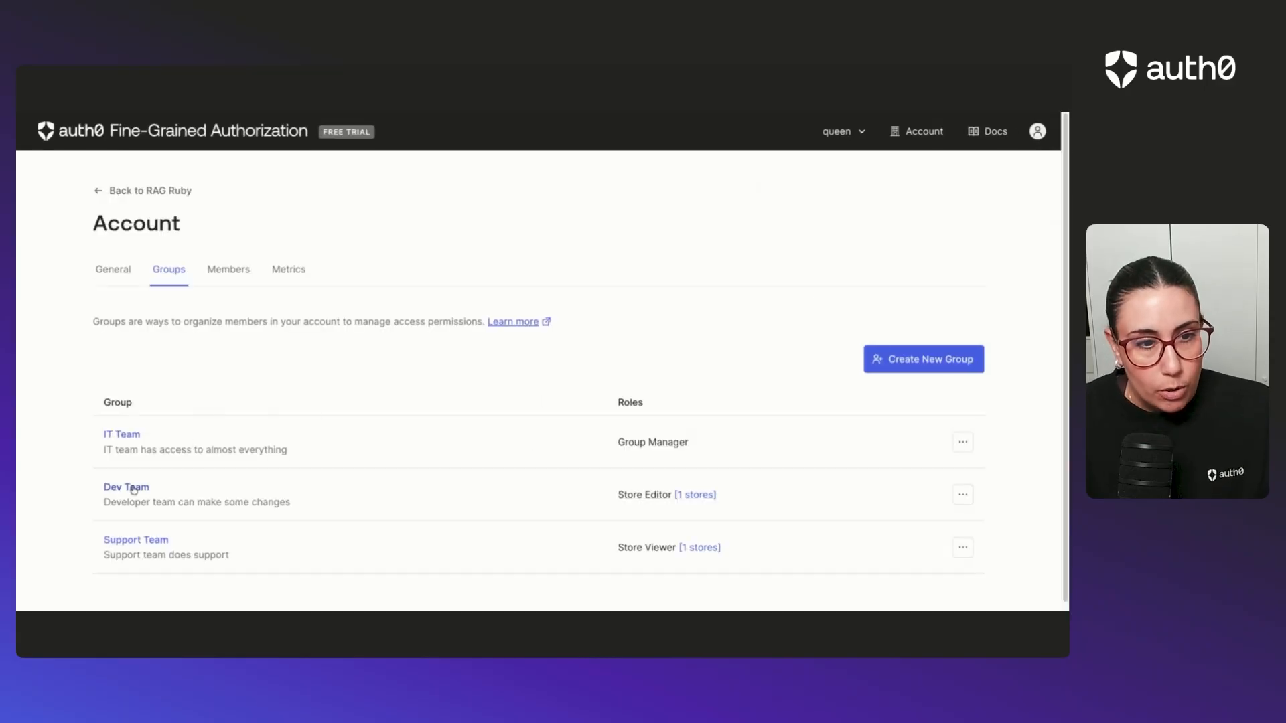
Open the Dev Team group and add the developer's account to it as a member.
click(134, 487)
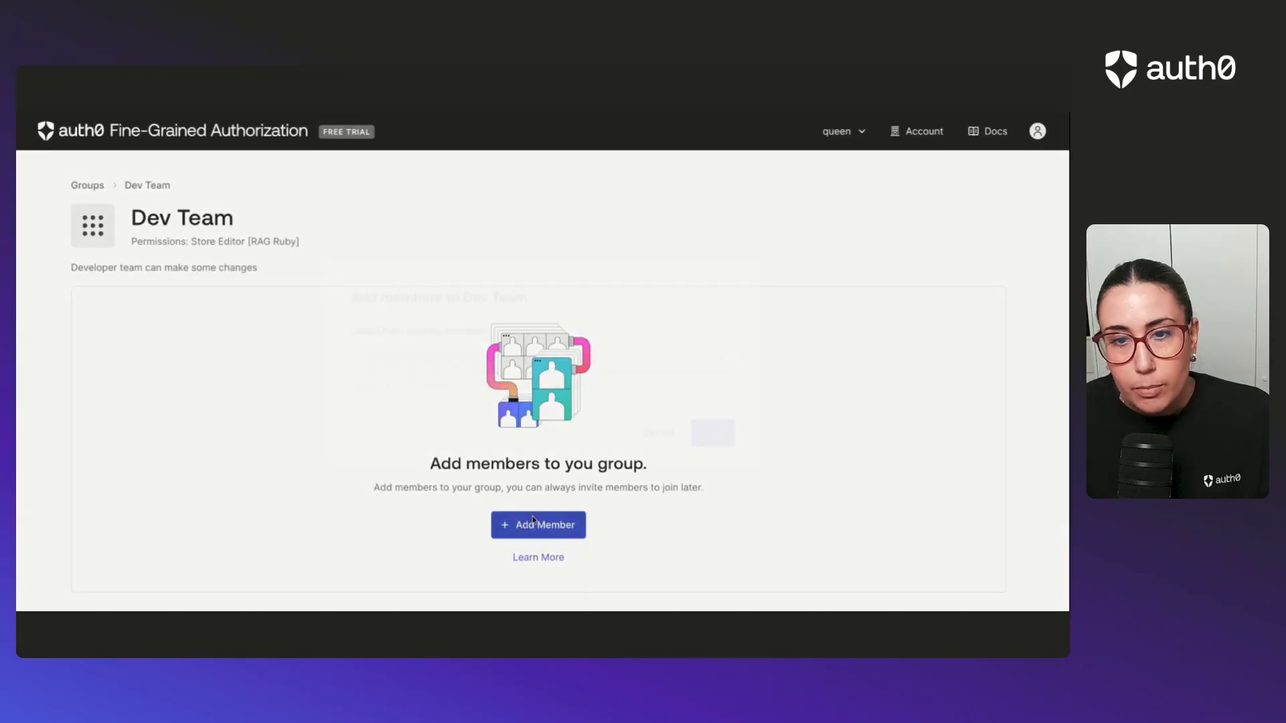
click(527, 523)
click(511, 357)
click(479, 427)
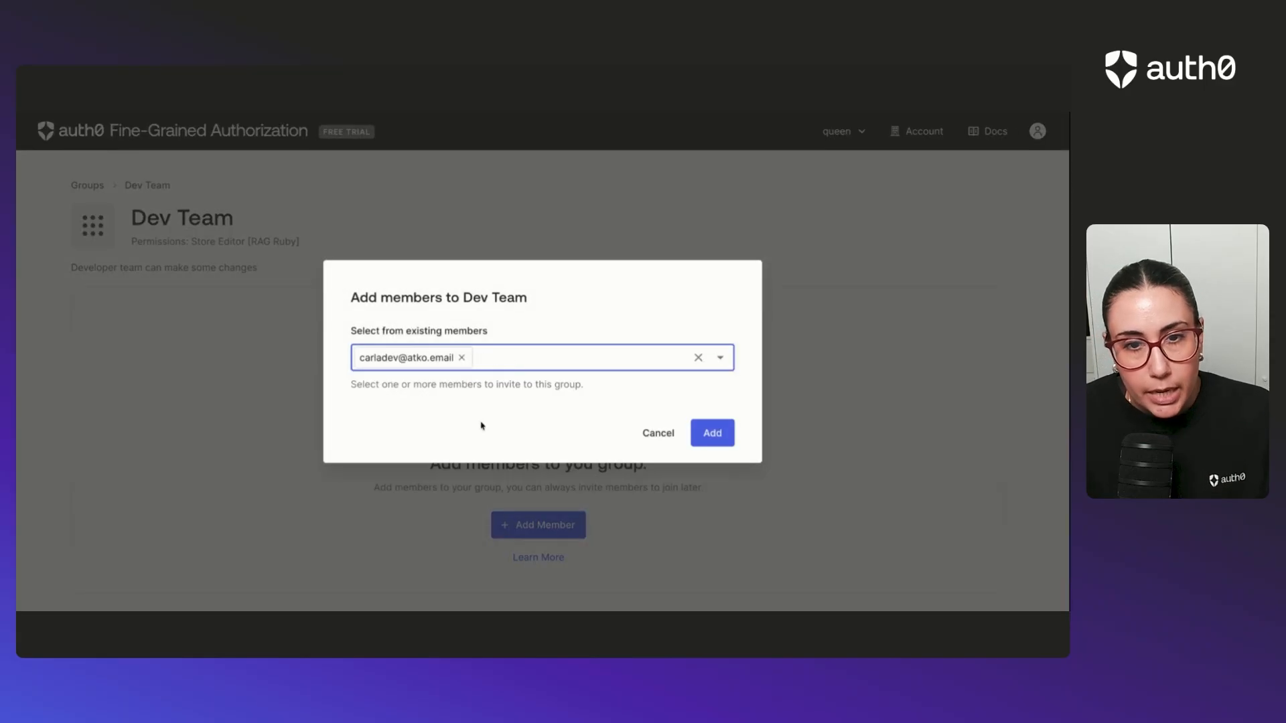
click(713, 434)
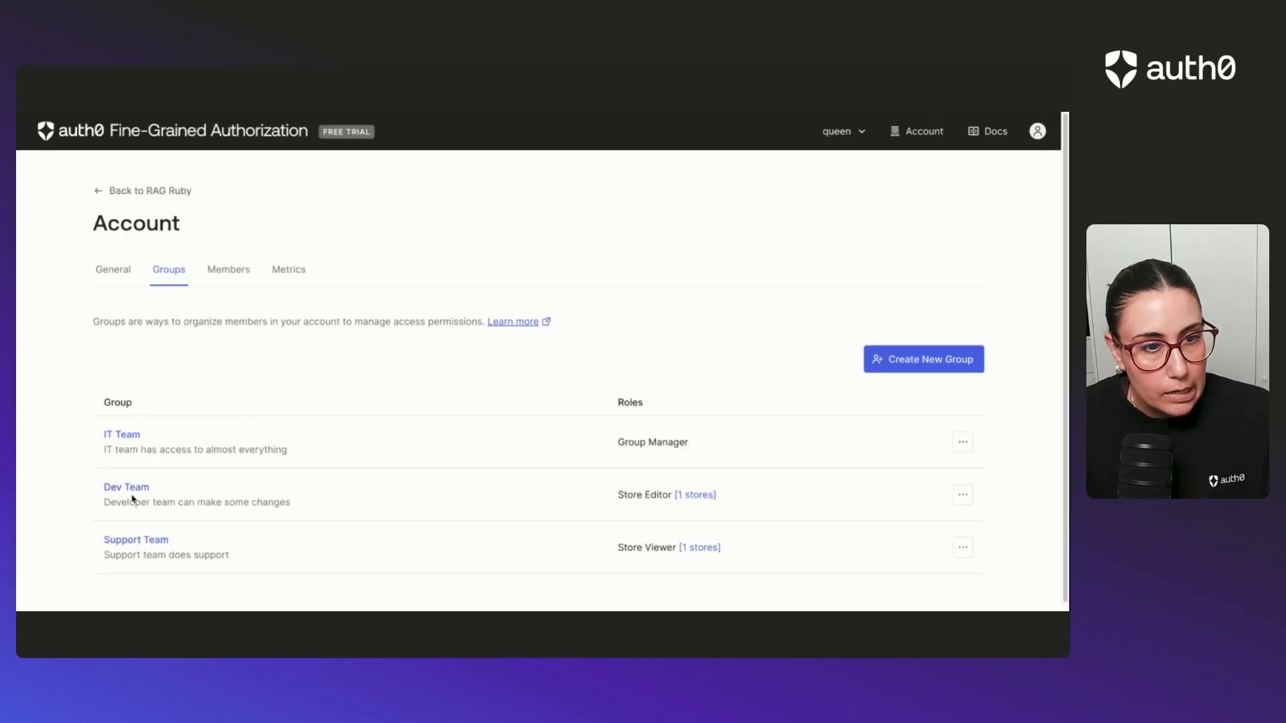
Add the support account to the Support Team group as a member and return to the list of groups.
click(127, 540)
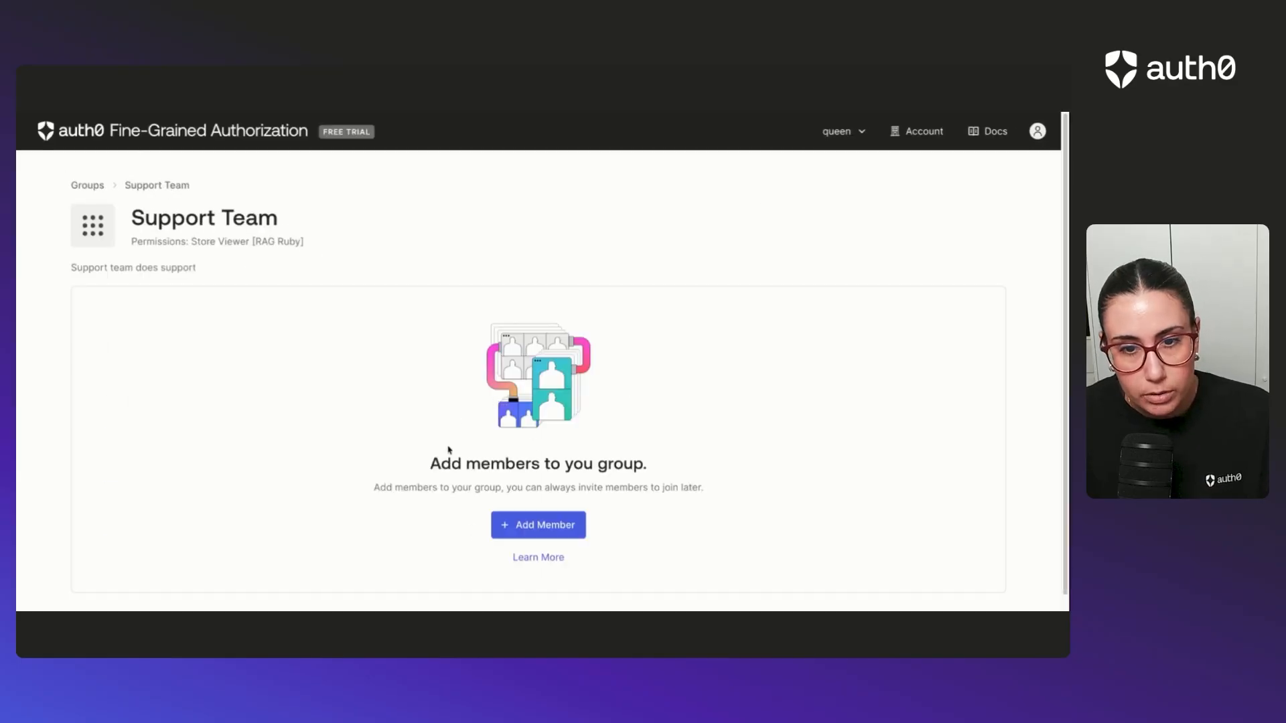
click(529, 524)
click(516, 355)
click(469, 385)
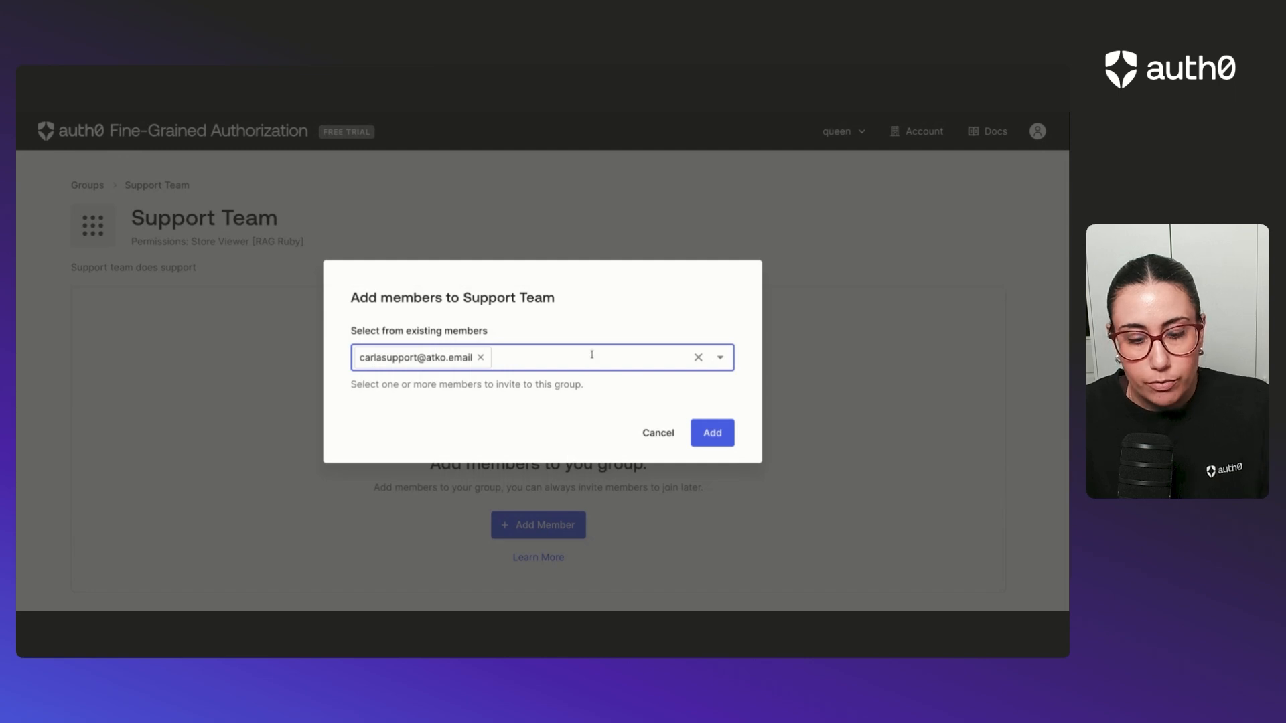
text(car)
key(BackSpace)
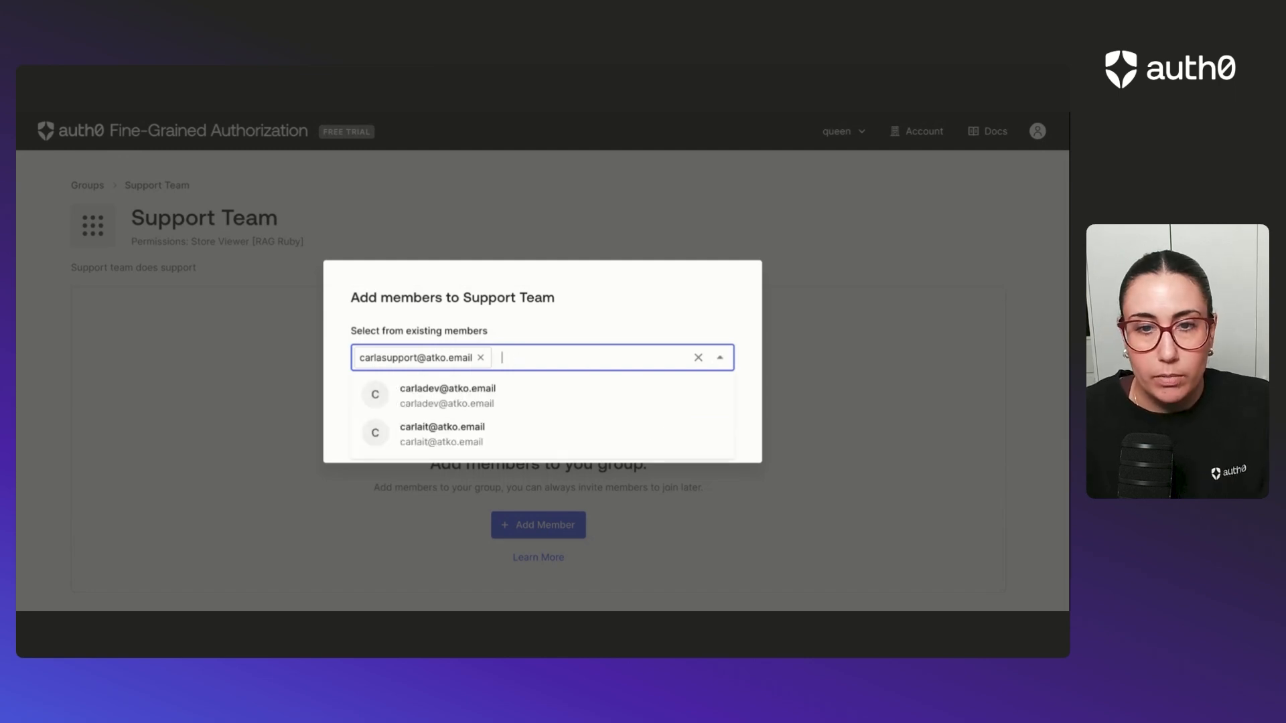
click(649, 323)
click(711, 434)
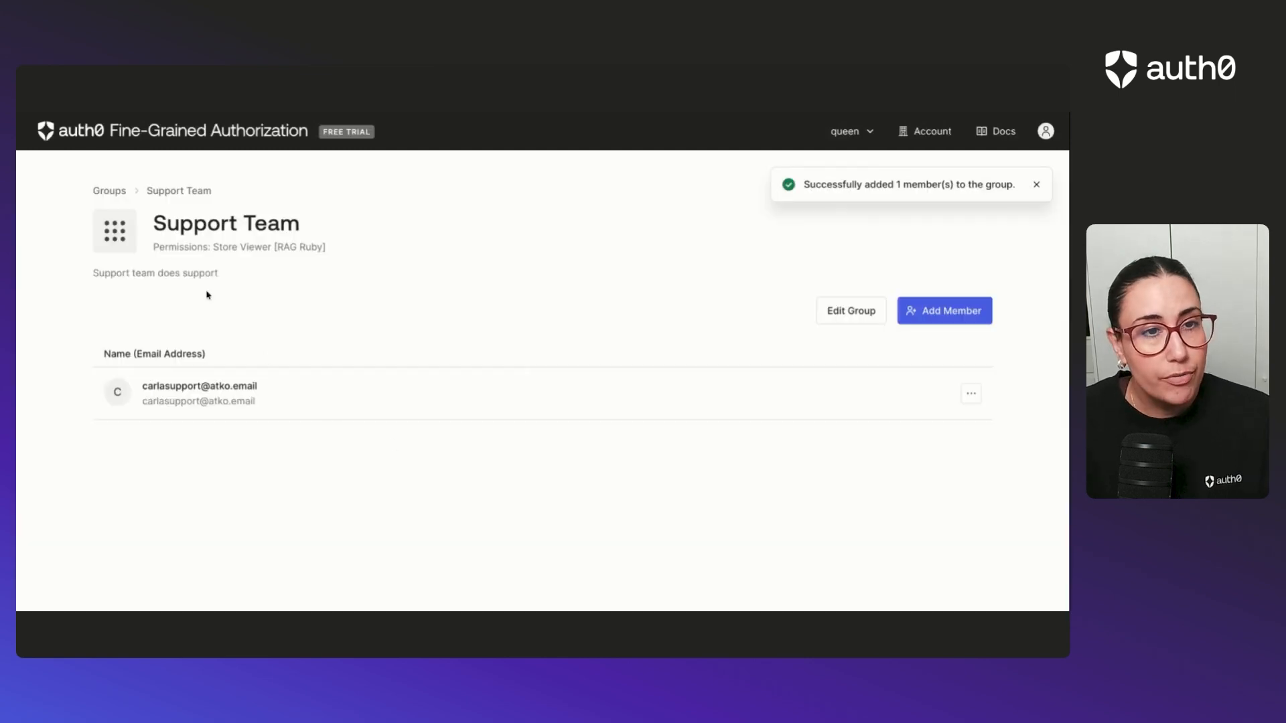
click(109, 191)
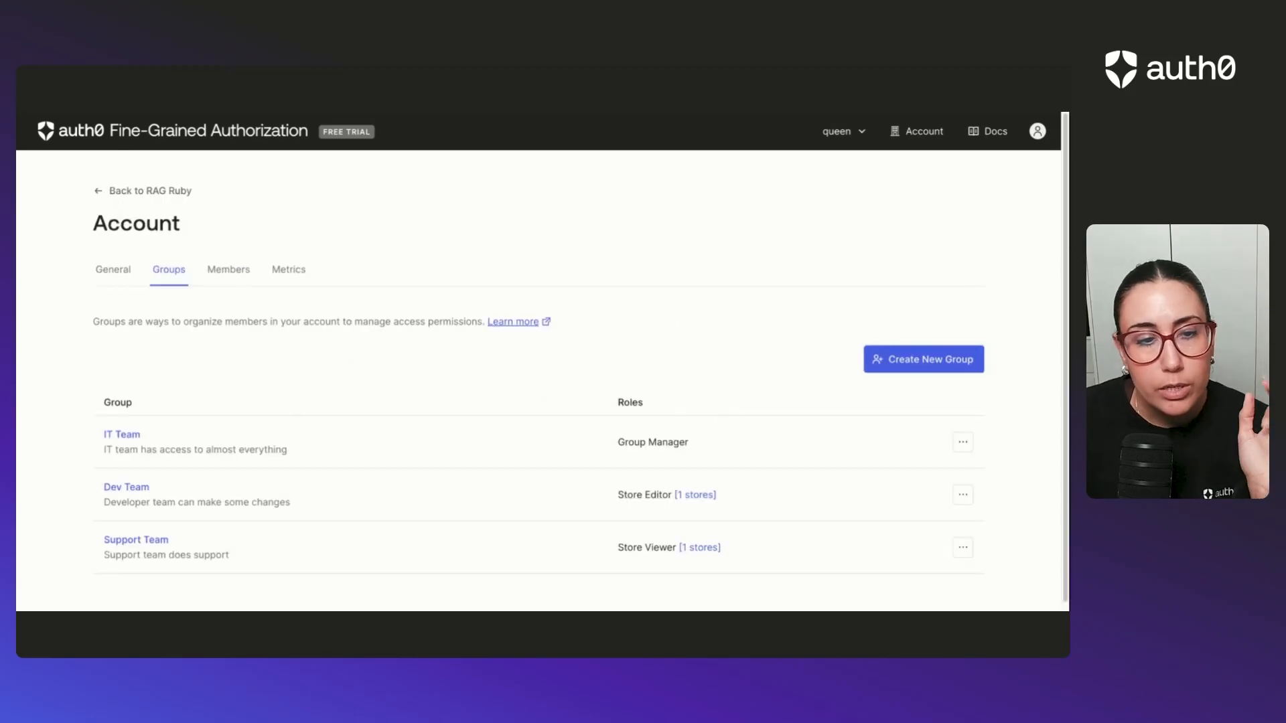
Examine the welcome page and the account's details, groups and members with the IT Team's Group Manager access.
click(80, 132)
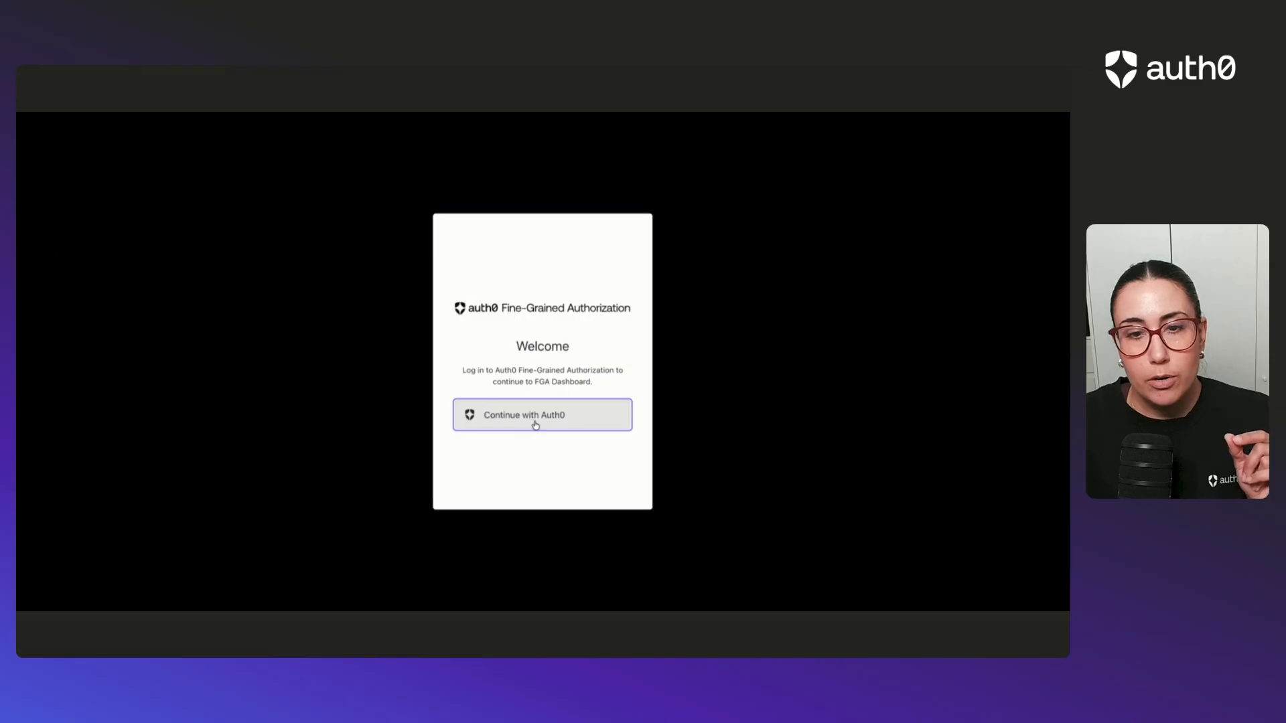
click(536, 416)
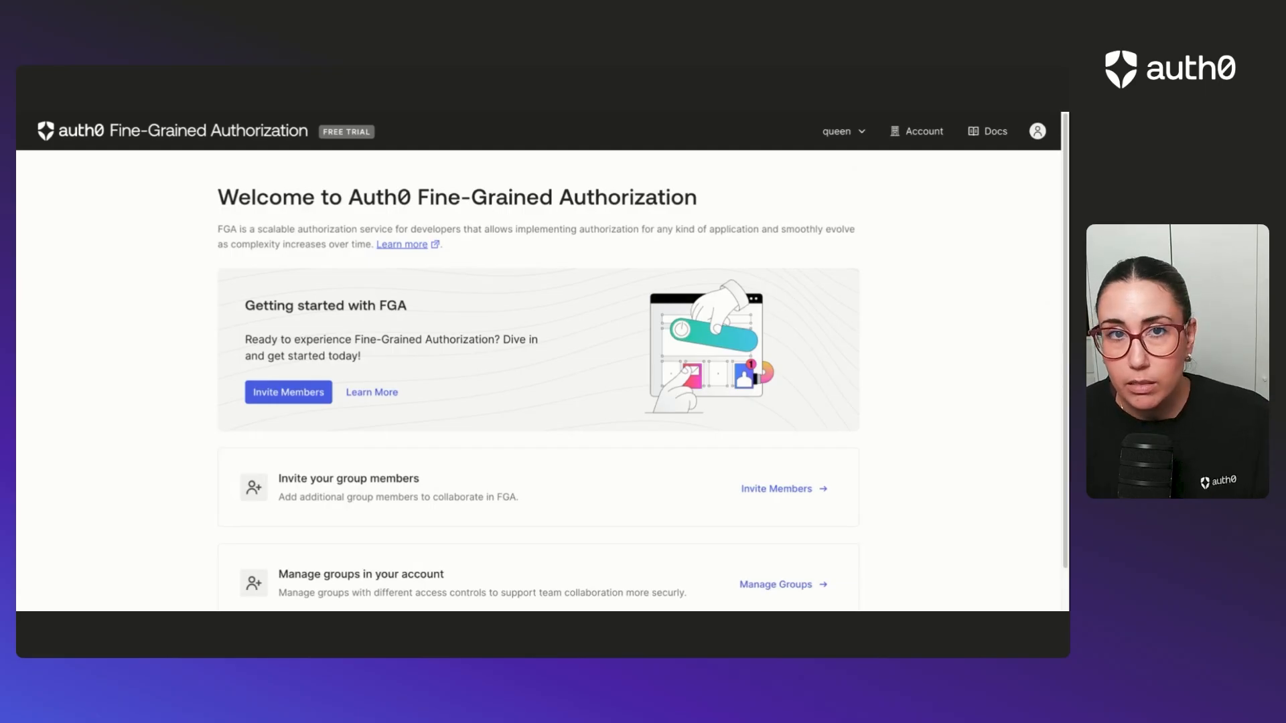
scroll(533, 417, down, 1)
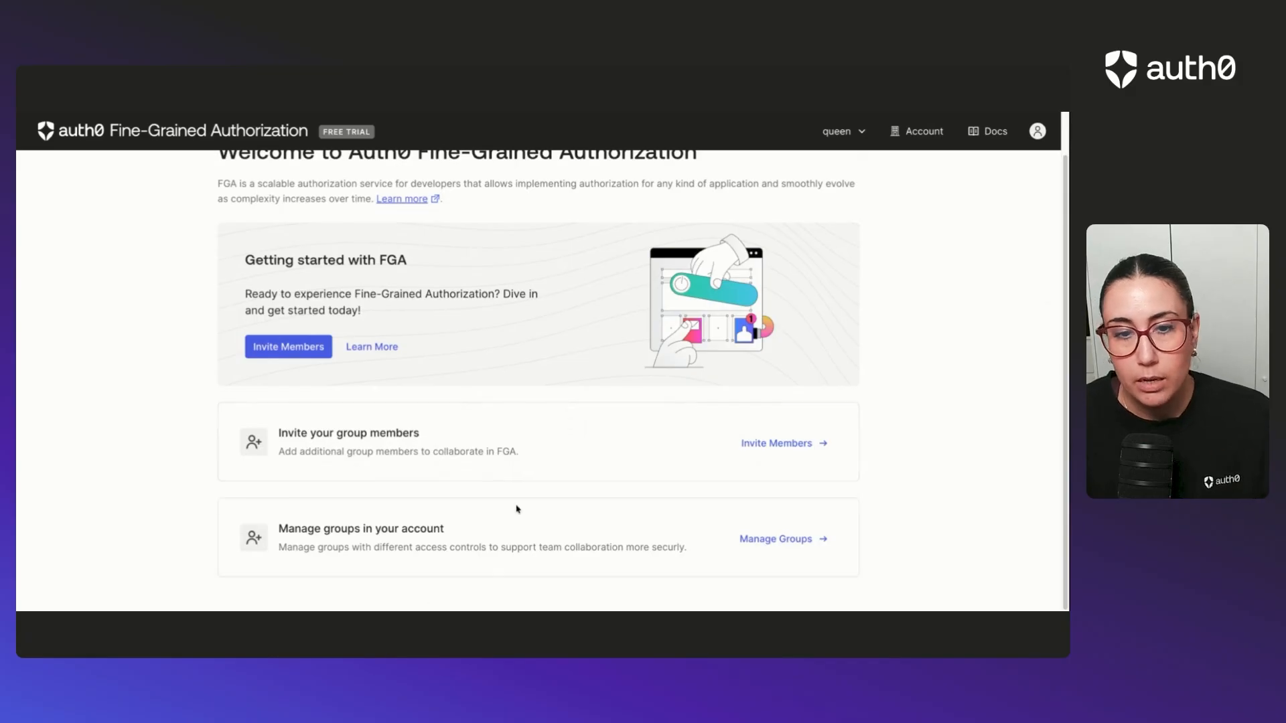
scroll(573, 460, up, 1)
click(927, 134)
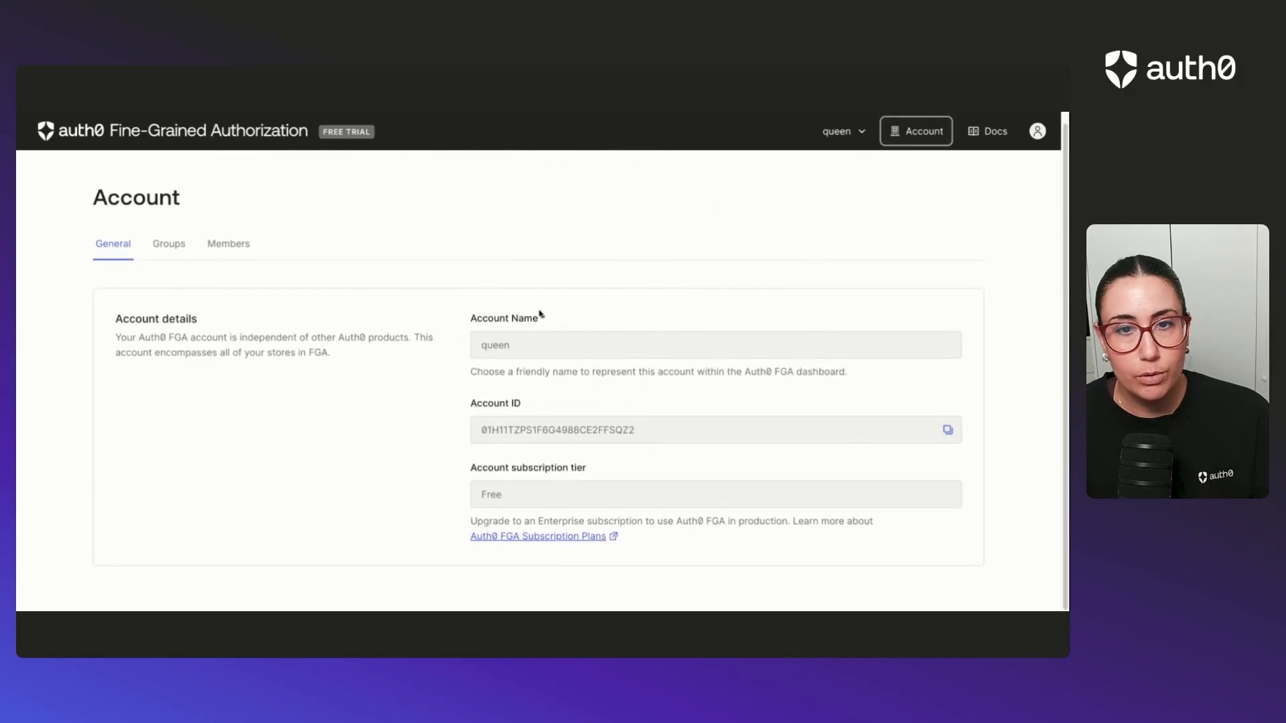
click(179, 246)
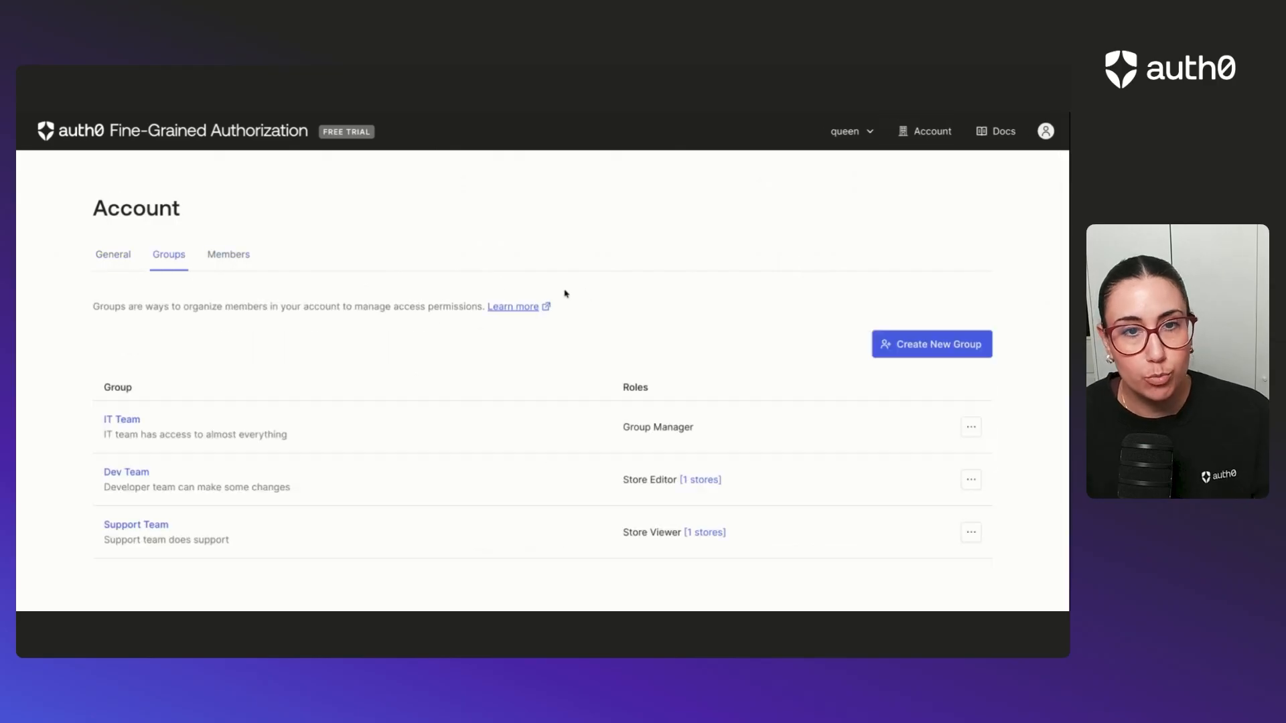
click(236, 256)
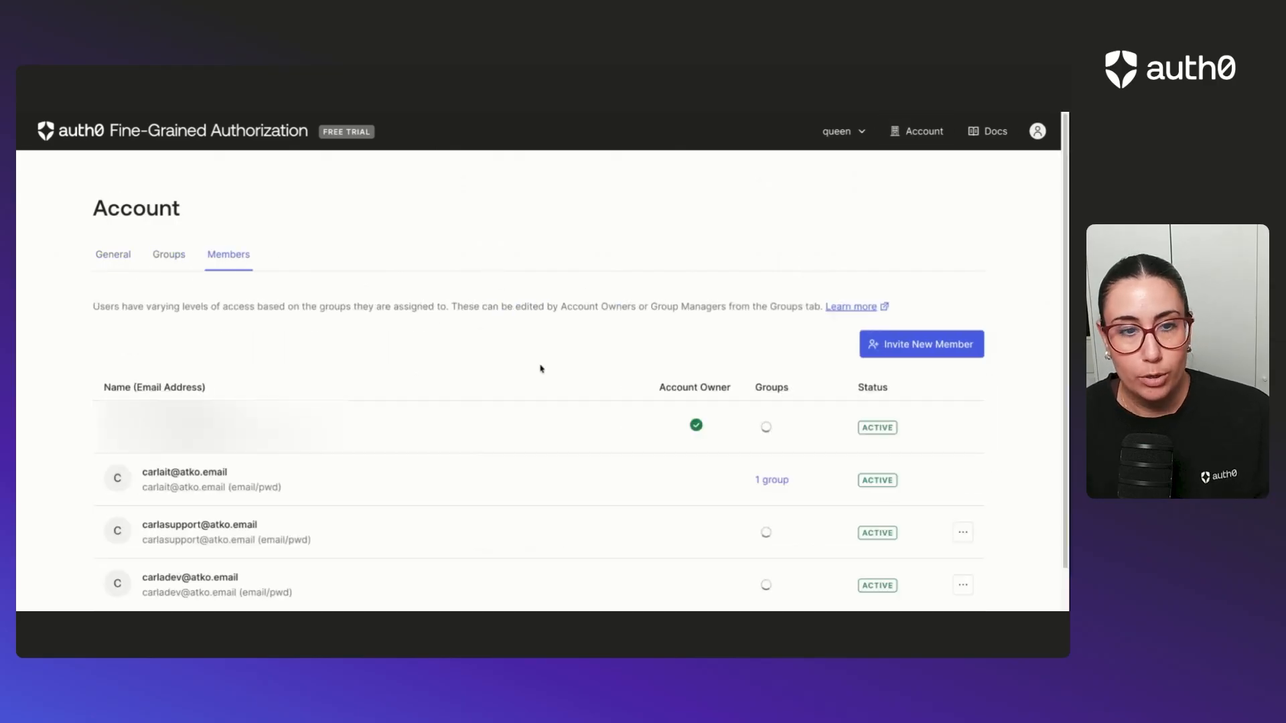
scroll(801, 421, down, 2)
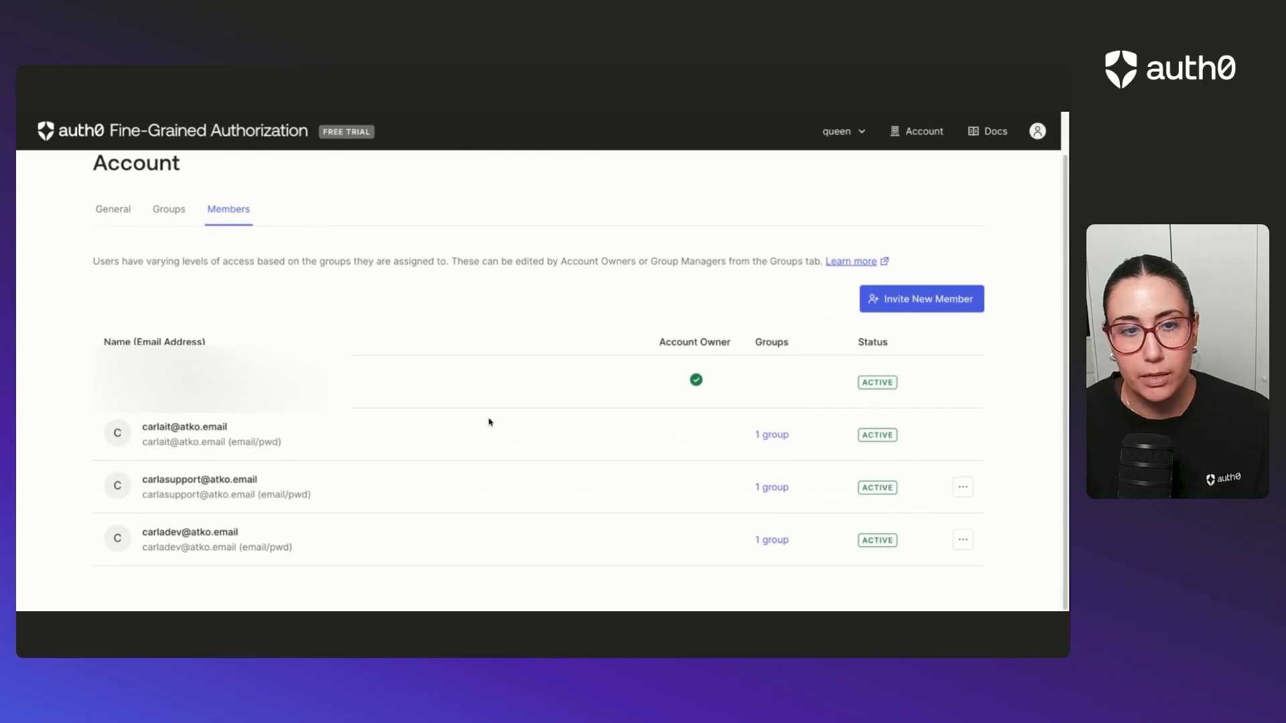
scroll(557, 379, up, 2)
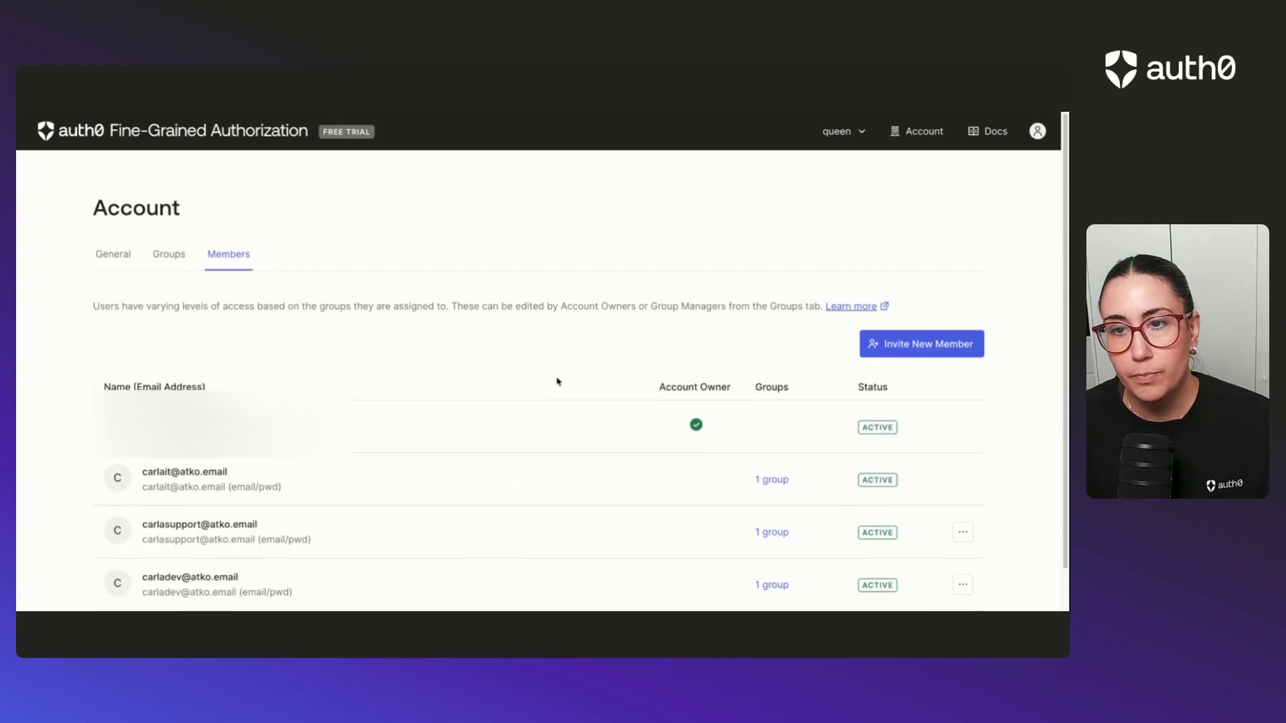
click(113, 255)
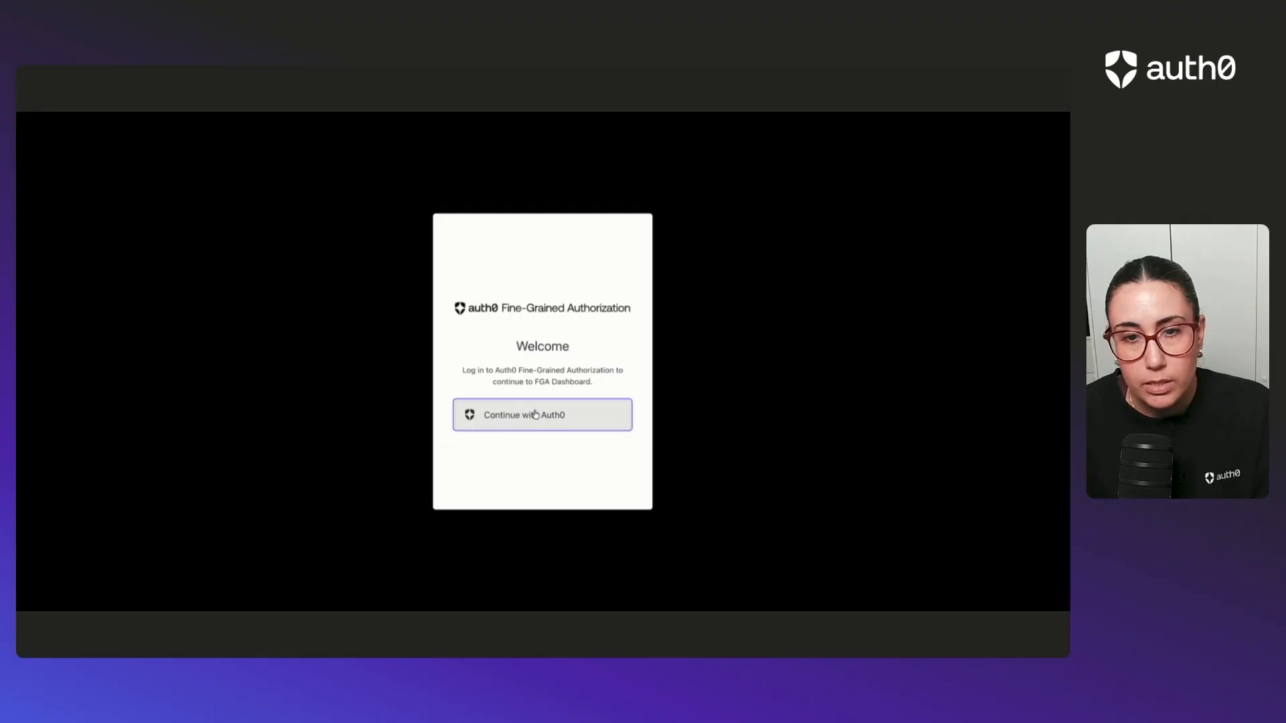
With Store Editor access, check whether the RAG Ruby authorization model is editable by entering trial characters after the owner relation and removing them.
click(529, 415)
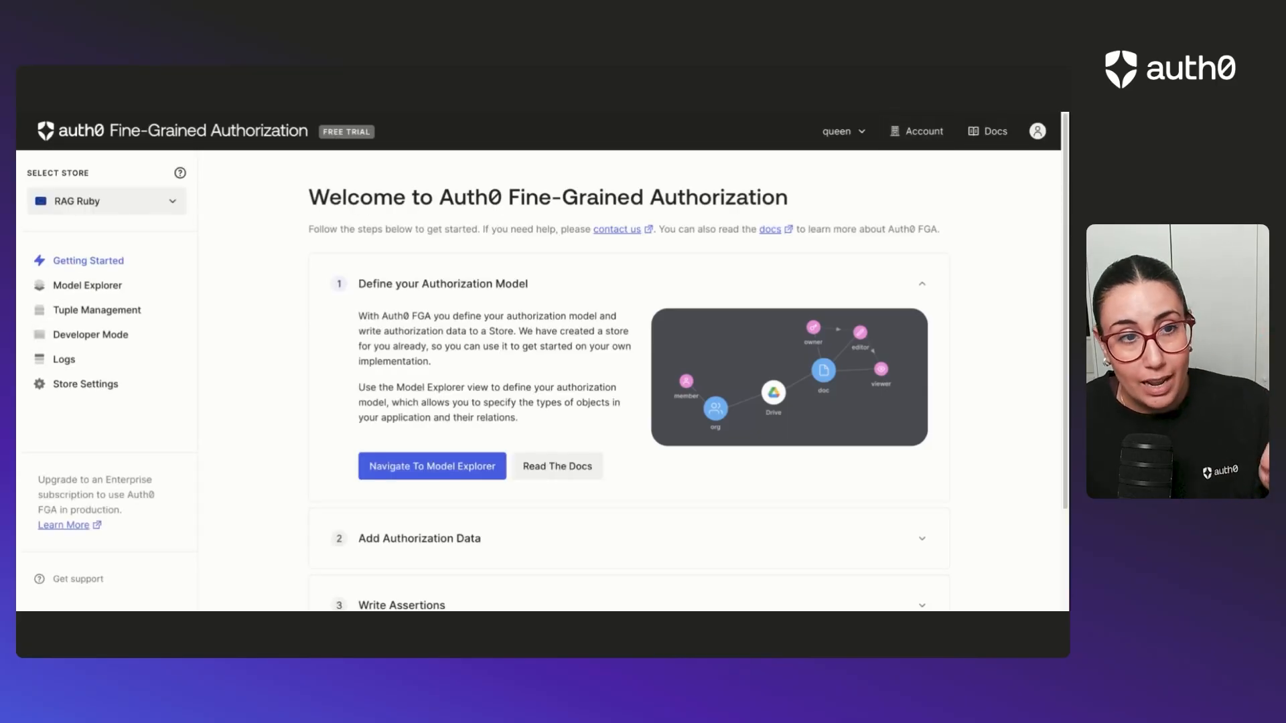
click(165, 203)
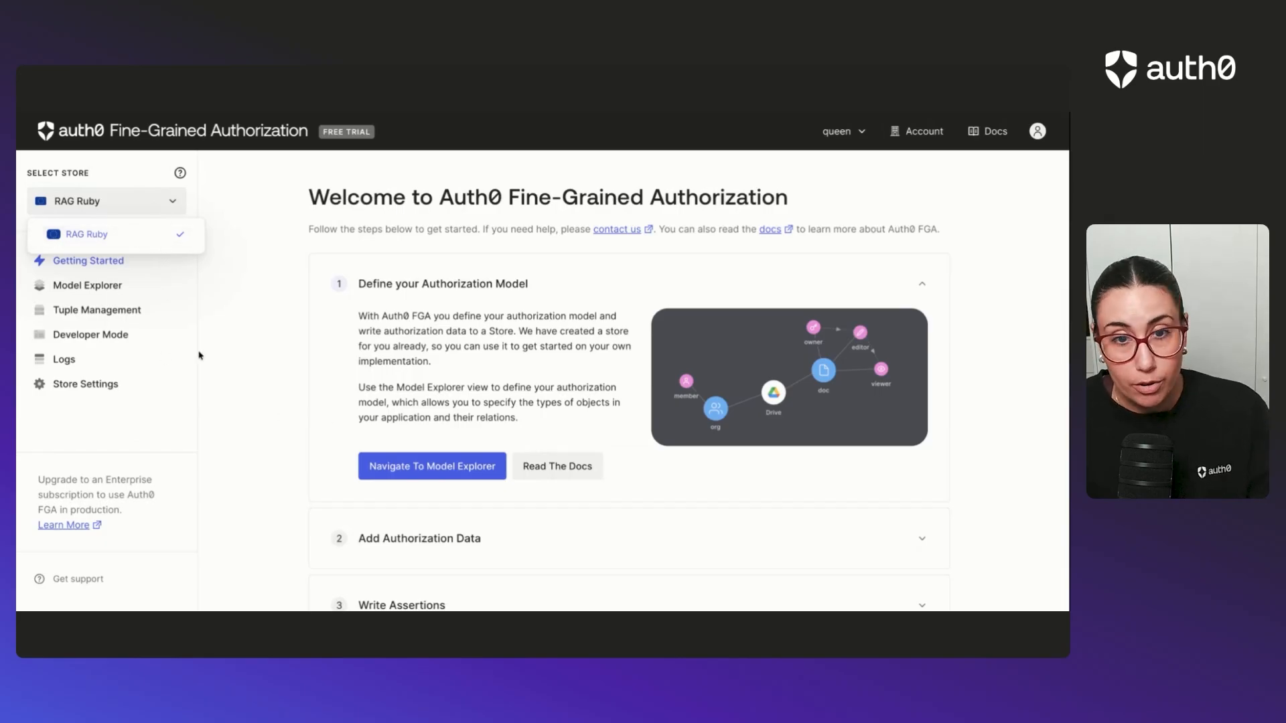
click(124, 291)
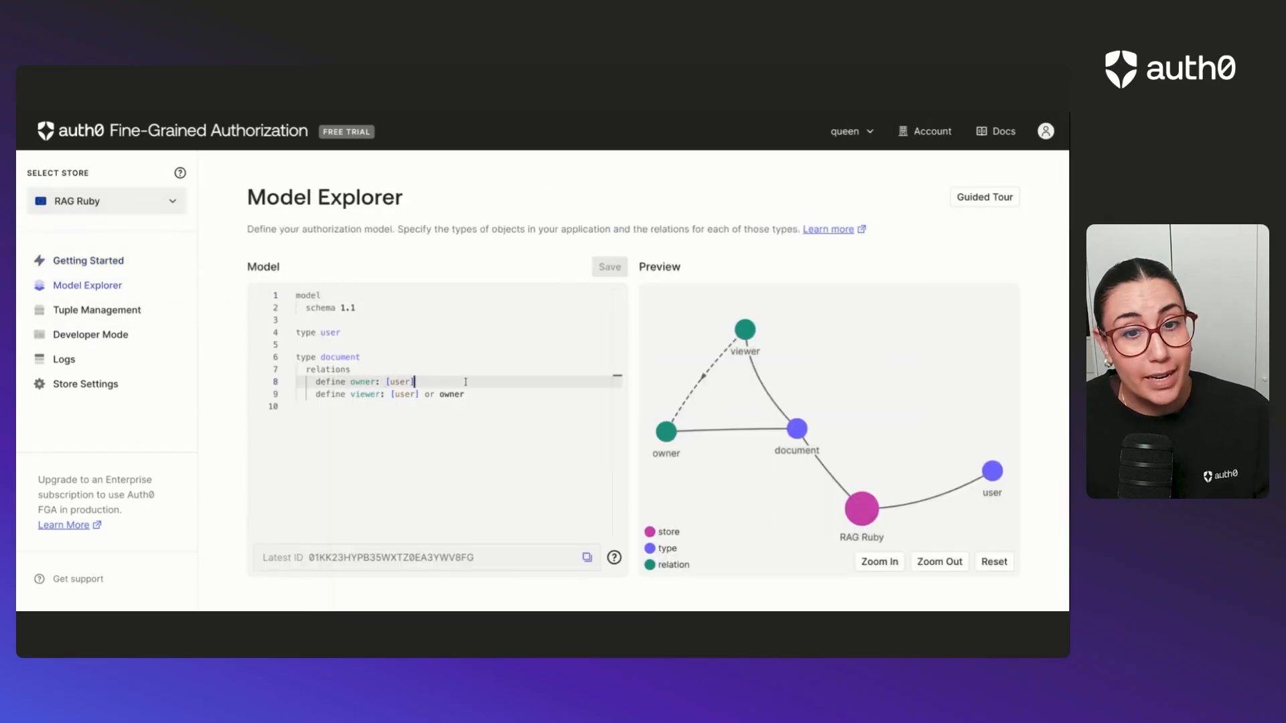
text(gfgjfg)
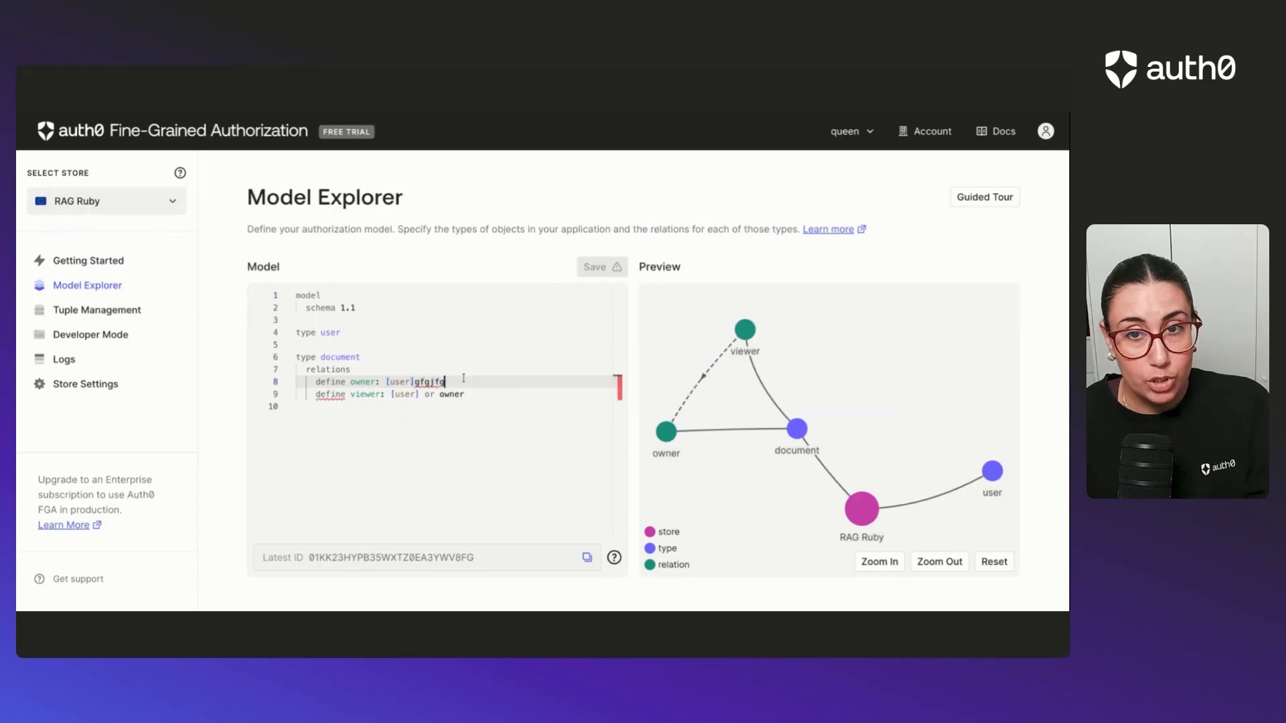
key(BackSpace)
key(BackSpace)
Examine the RAG Ruby store's tuples, its store settings and the account page with the Dev Team's Store Editor access.
click(147, 313)
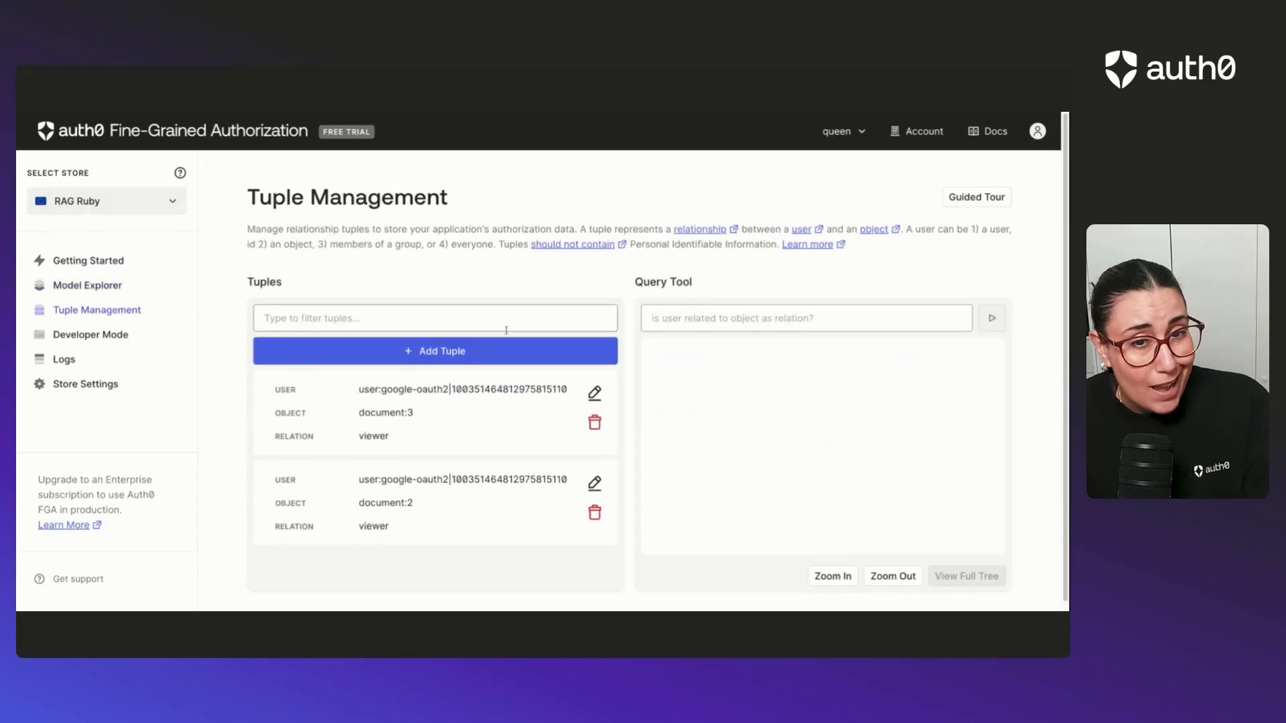
click(100, 388)
scroll(563, 364, down, 5)
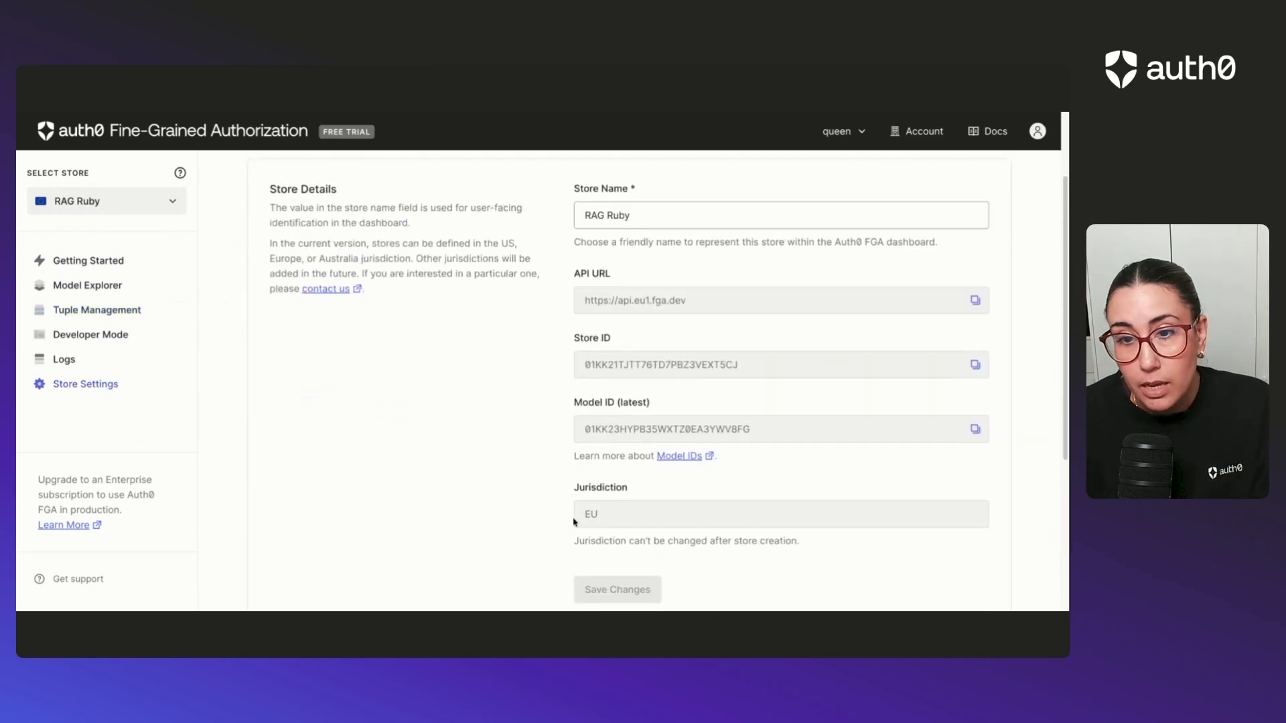
scroll(737, 375, up, 5)
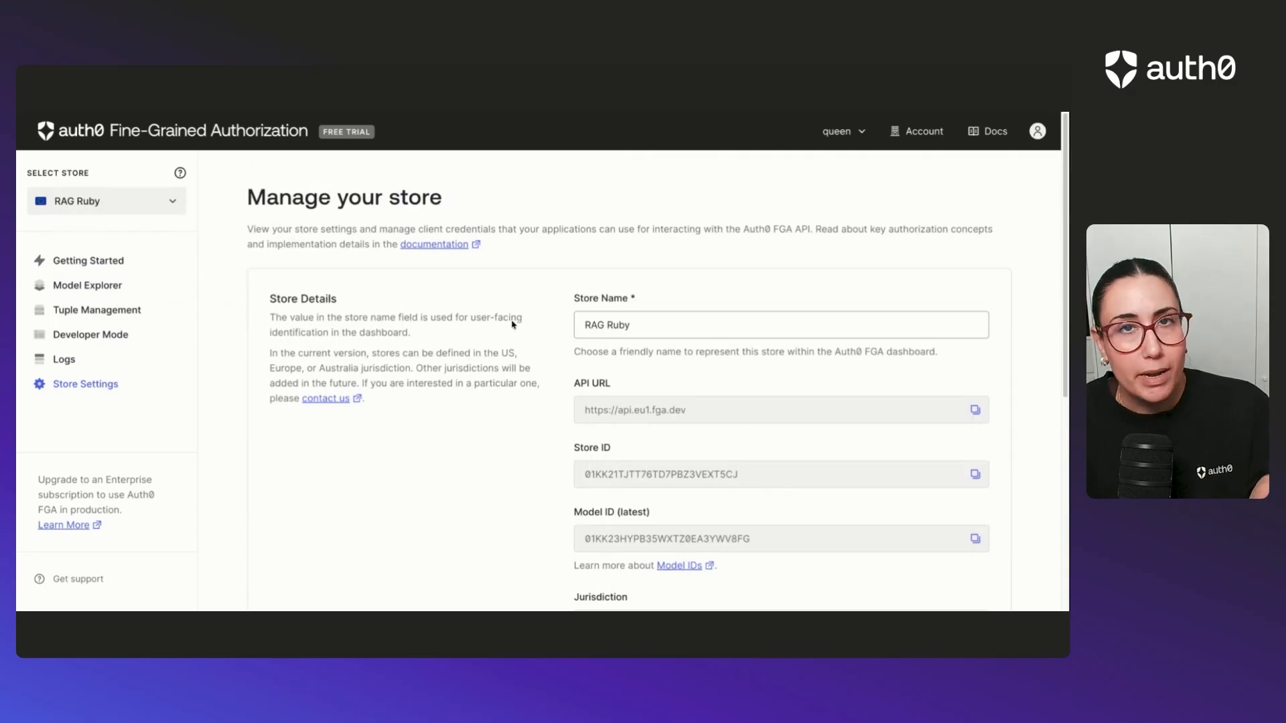
click(918, 131)
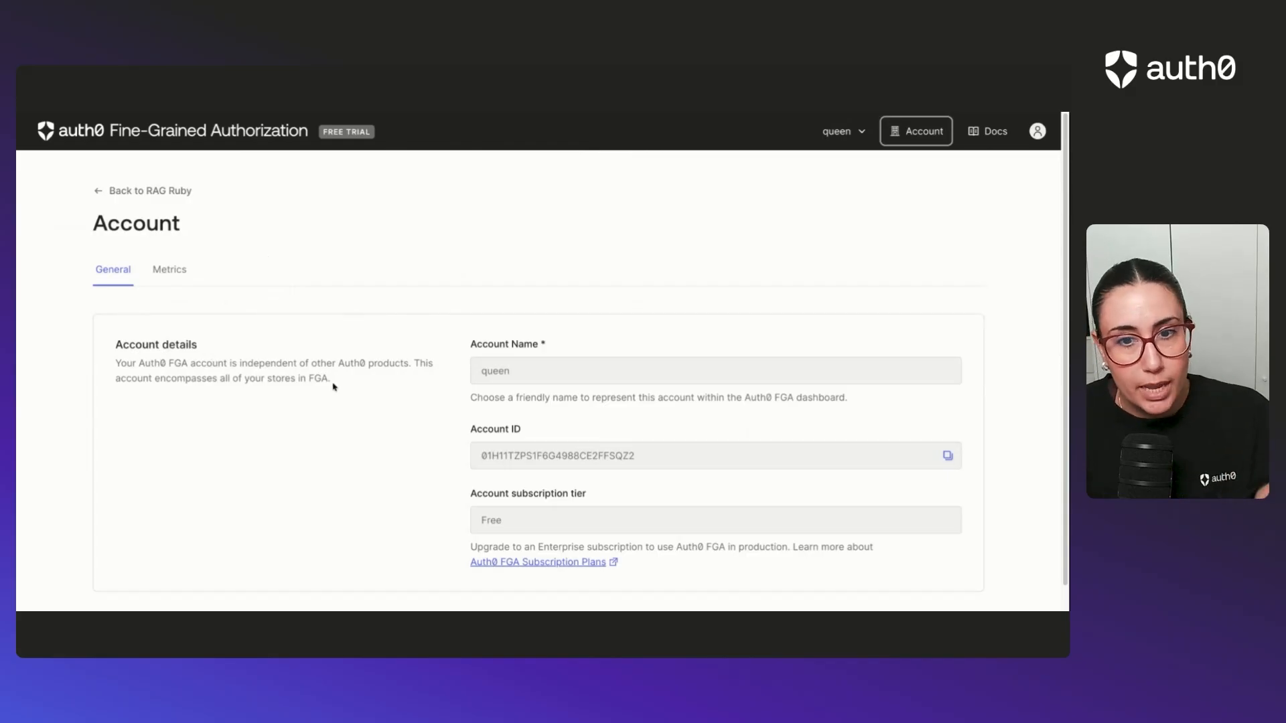
scroll(333, 387, down, 1)
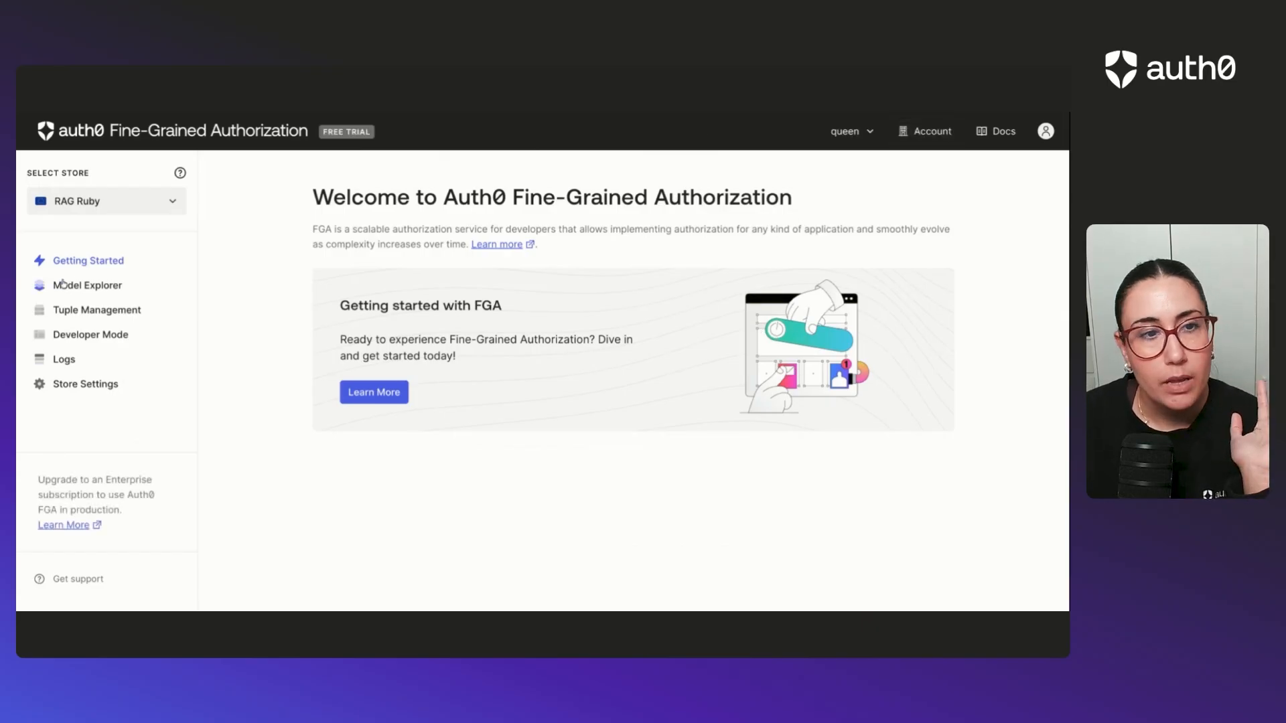
With Store Viewer access, check the available stores and whether the RAG Ruby authorization model can be edited.
click(166, 201)
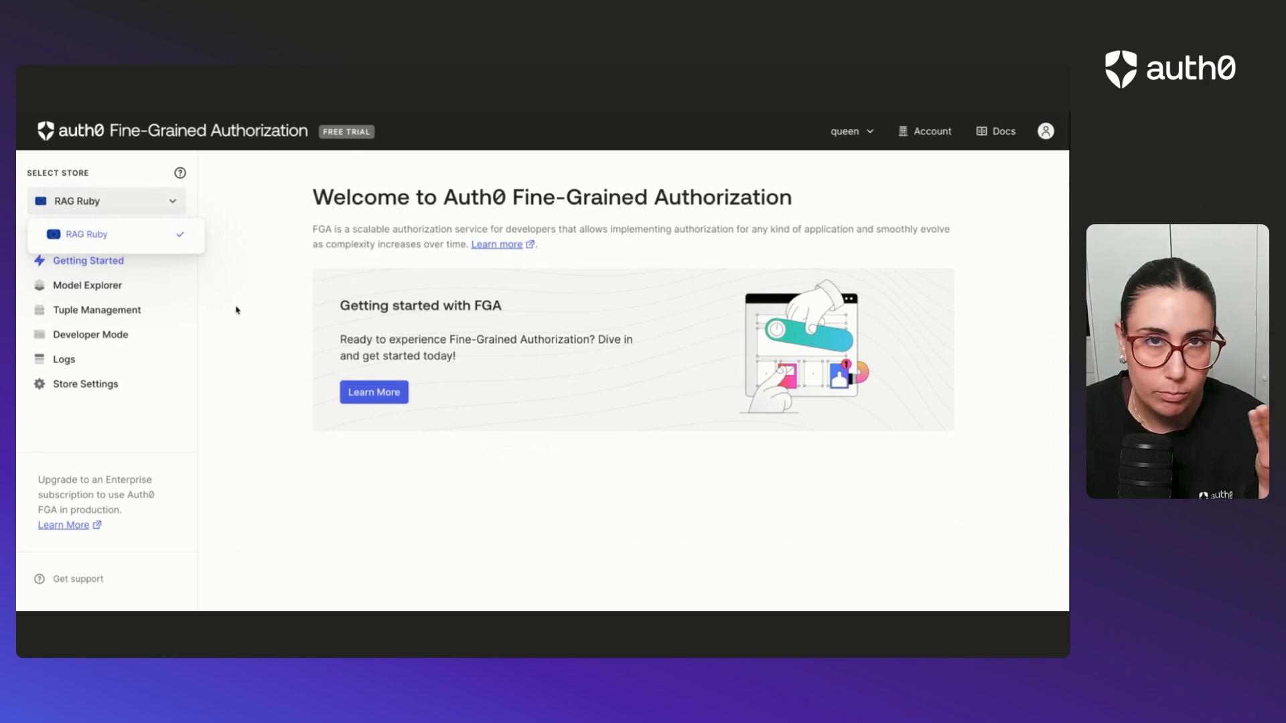
click(79, 288)
click(87, 287)
drag(350, 333, 295, 408)
click(458, 394)
click(405, 322)
Check the RAG Ruby tuples, the store details and authorized clients, and the account page for editing options under Store Viewer access.
click(153, 314)
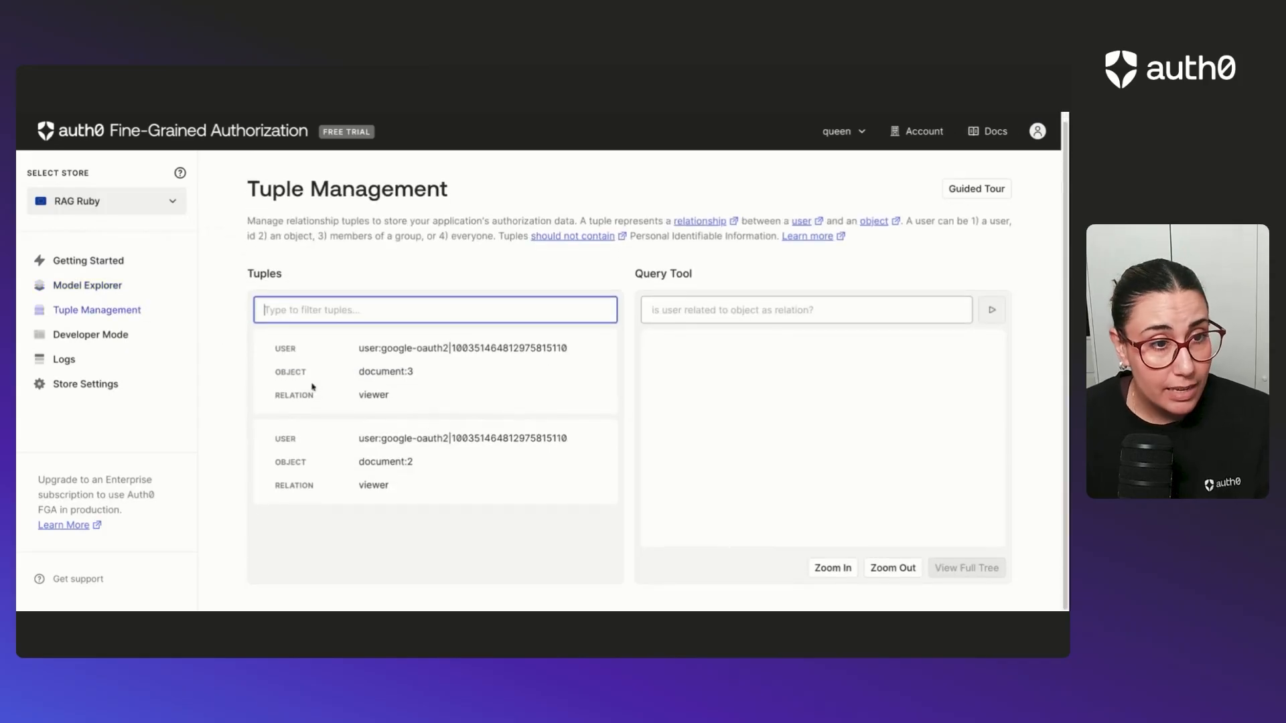
click(86, 384)
double_click(759, 318)
scroll(697, 386, down, 5)
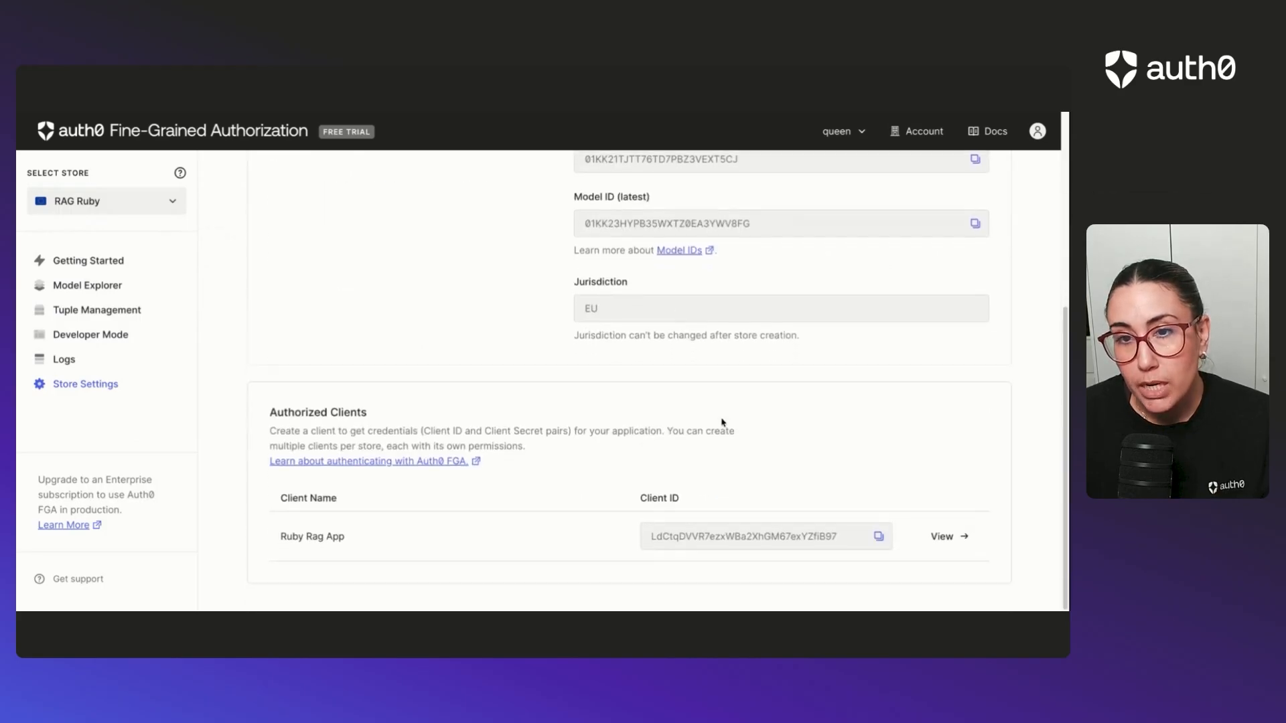
scroll(784, 477, up, 5)
click(704, 398)
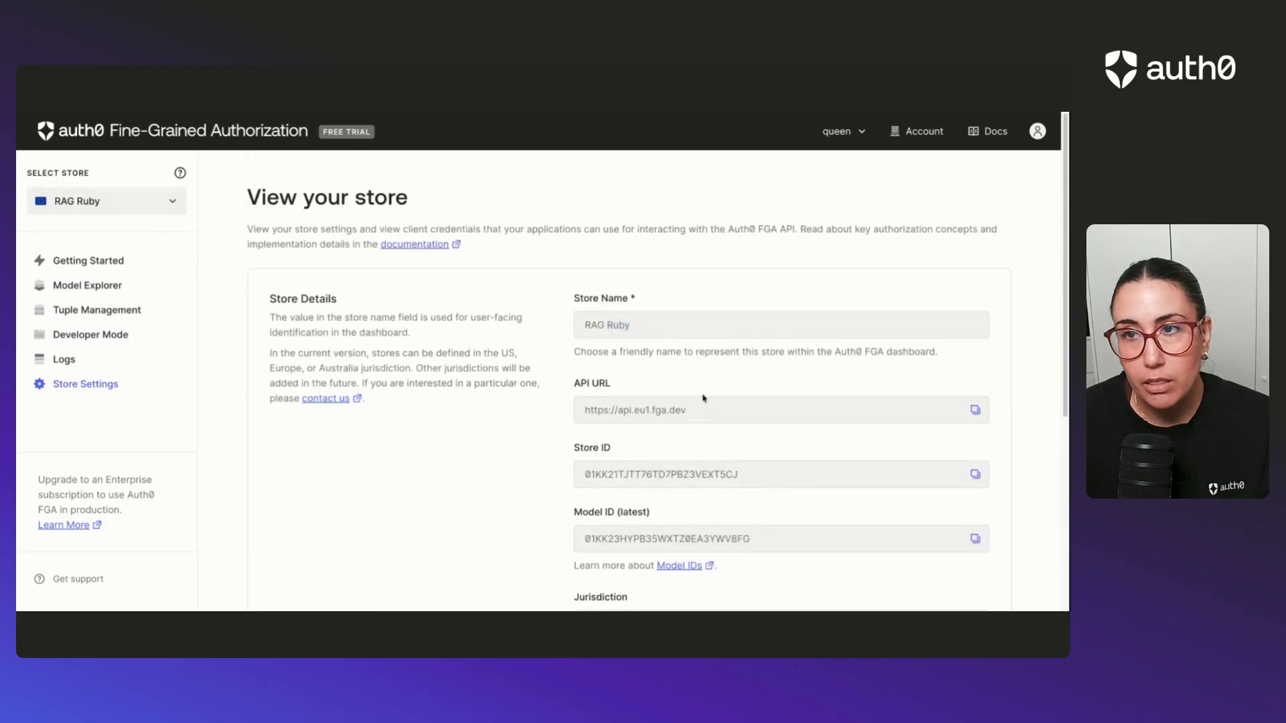
click(926, 139)
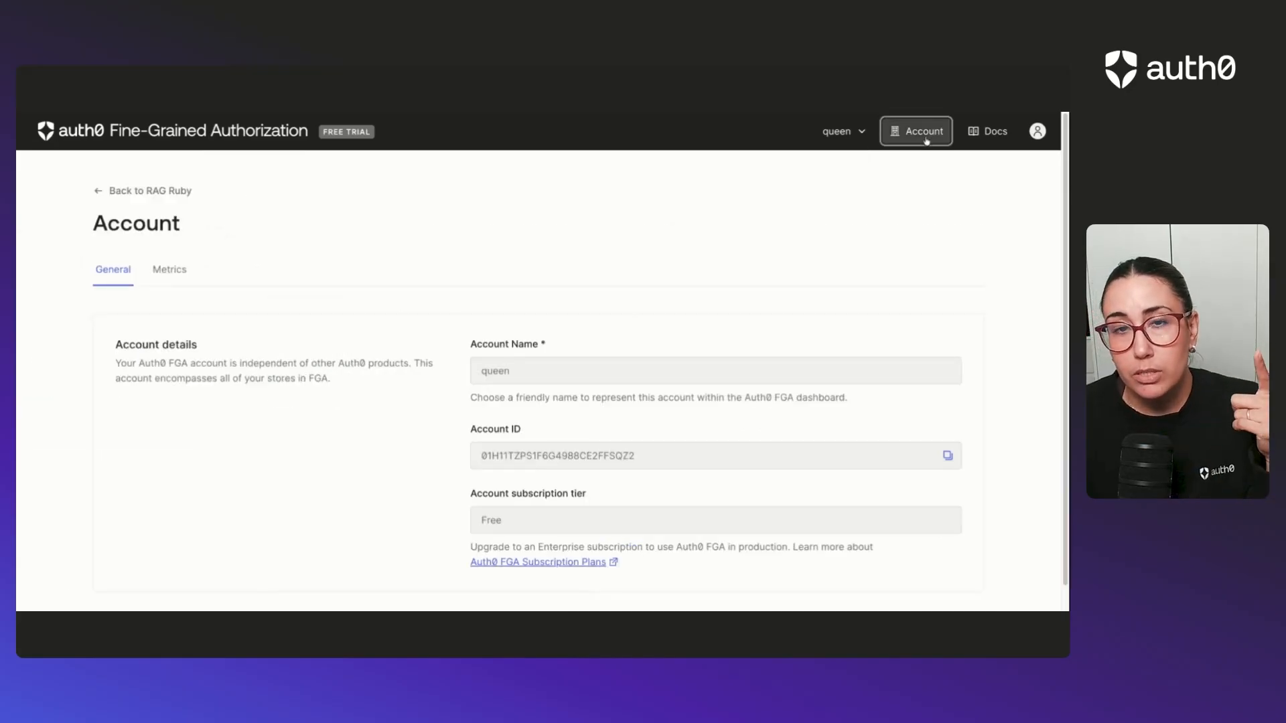